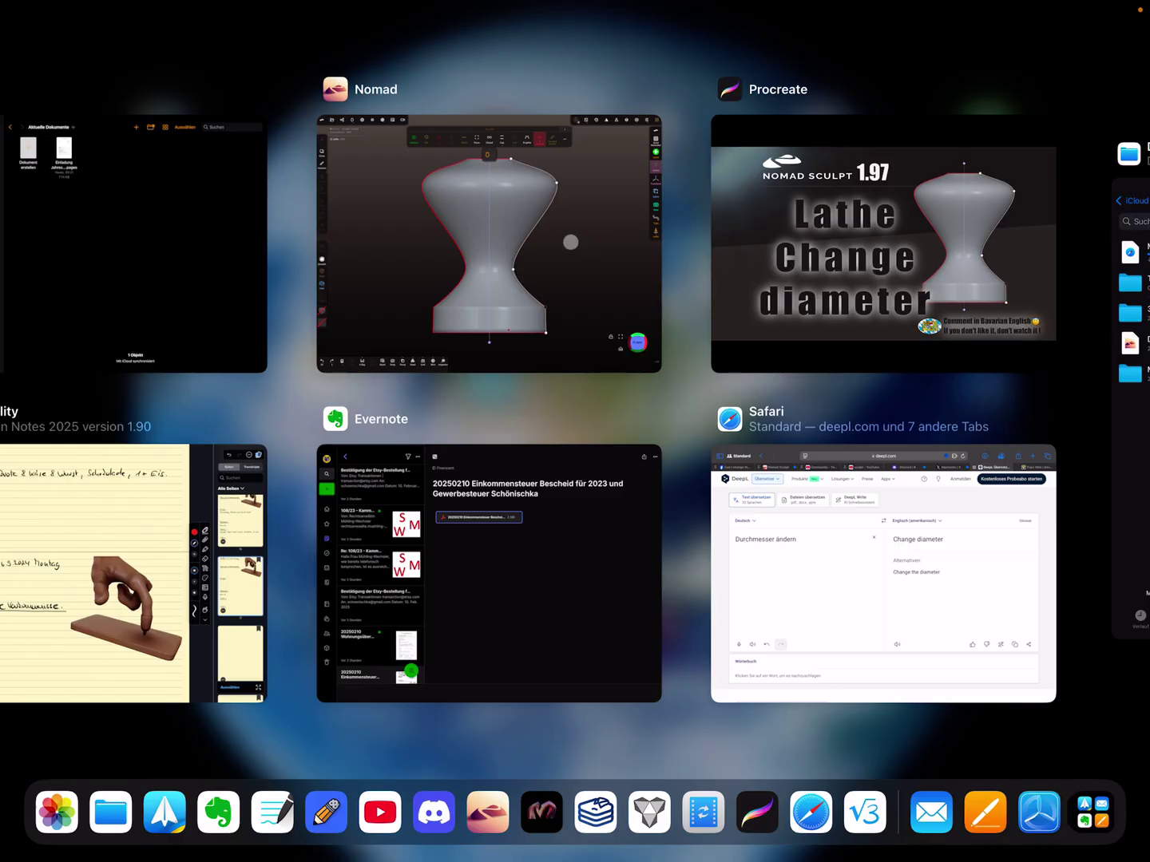
Return to the lathe project and delete the old hourglass lathe from the scene
{"action": "left_click", "coordinate": [571, 241]}
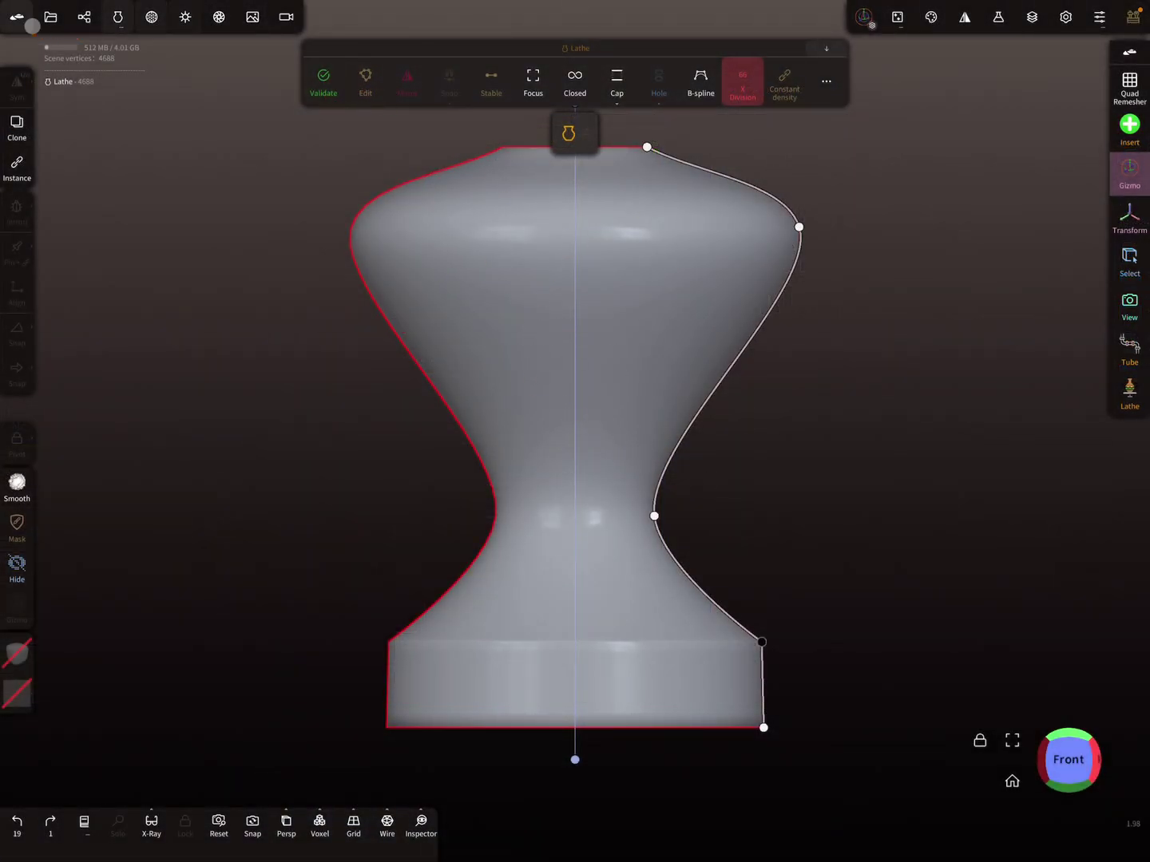
{"action": "left_click", "coordinate": [50, 17]}
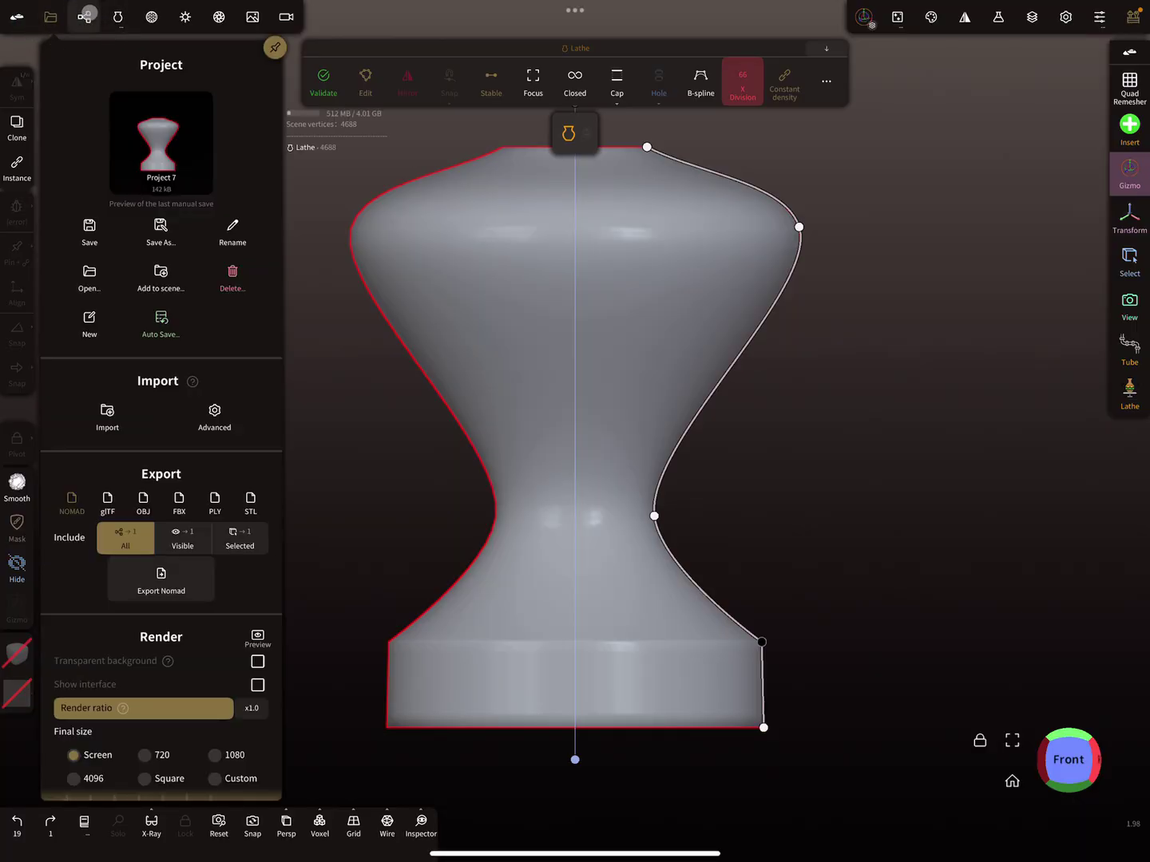
{"action": "left_click", "coordinate": [84, 17]}
{"action": "left_click", "coordinate": [127, 54]}
Add a new Lathe primitive to the empty scene
{"action": "left_click", "coordinate": [70, 54]}
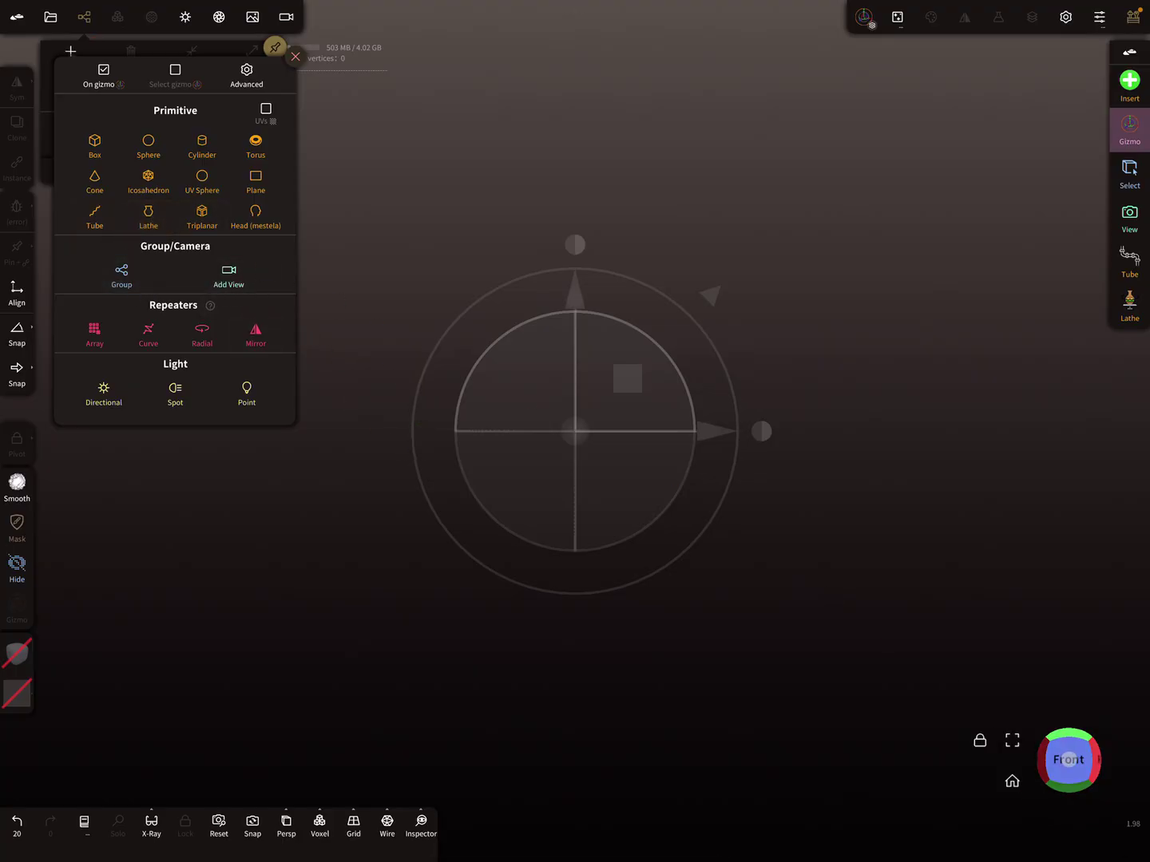
{"action": "left_click", "coordinate": [1071, 757]}
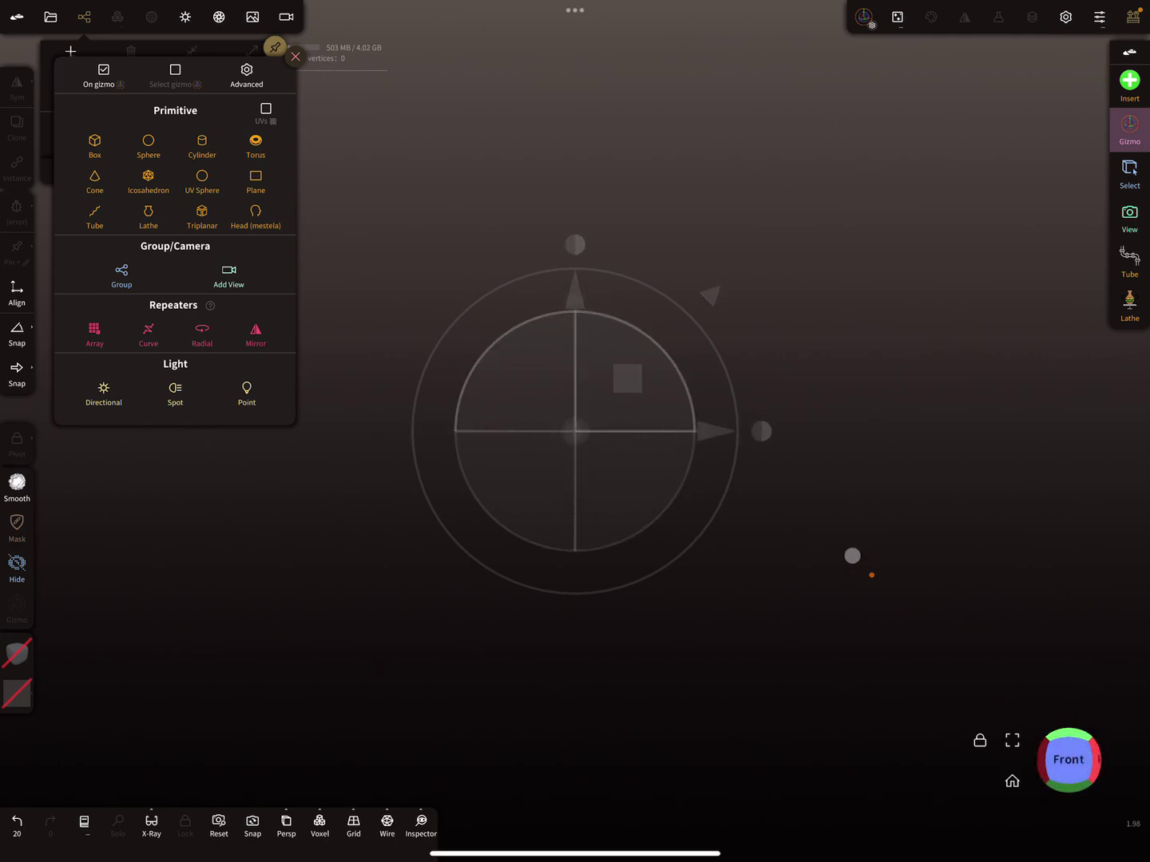
{"action": "left_click", "coordinate": [147, 217]}
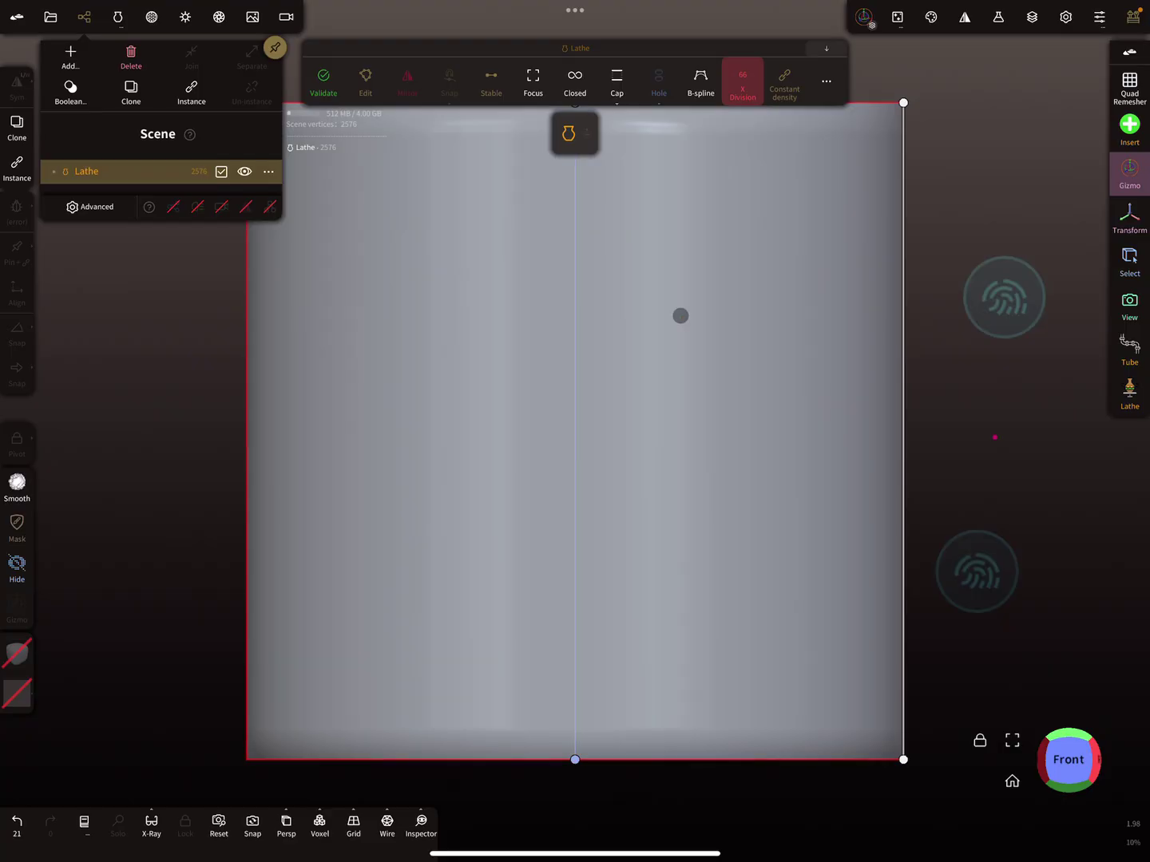
With the camera locked, taper the top, bulge the side, pinch the waist and flatten the base edge
{"action": "scroll", "coordinate": [951, 495], "scroll_direction": "down", "scroll_amount": 5}
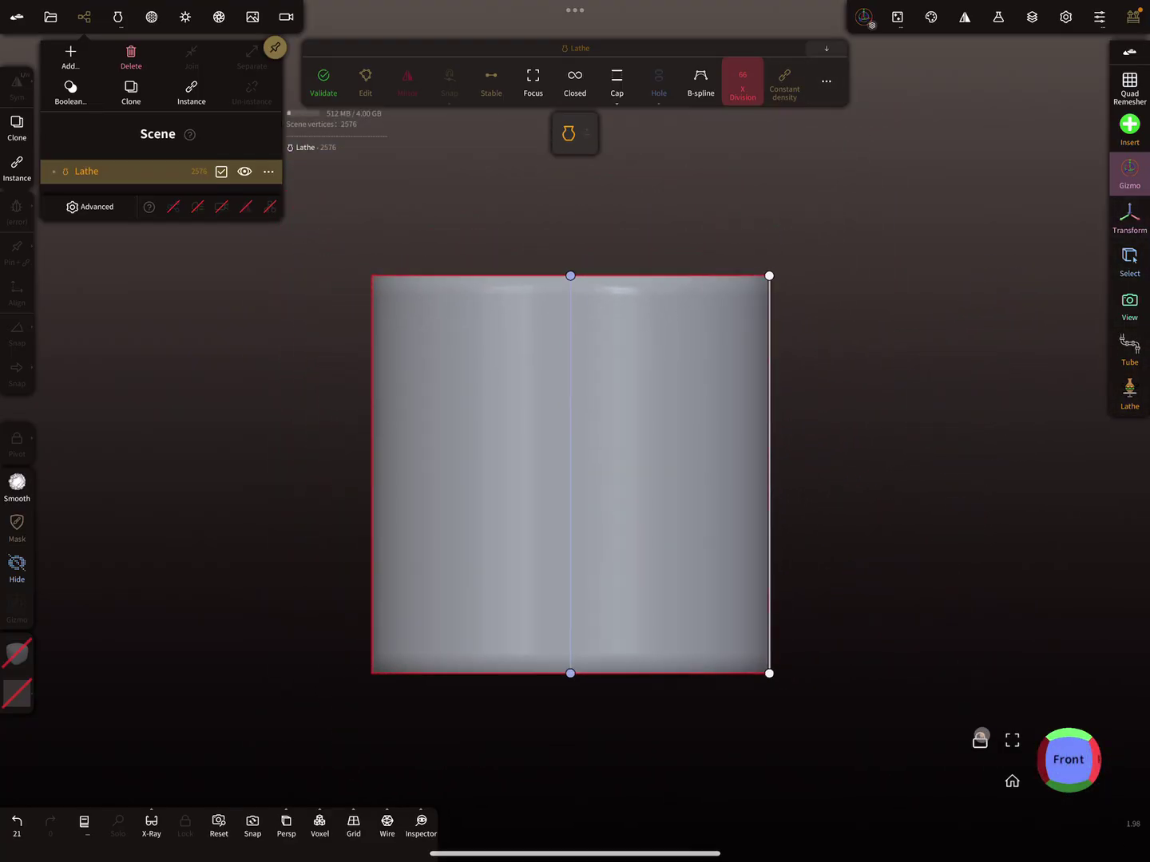
{"action": "left_click", "coordinate": [979, 741]}
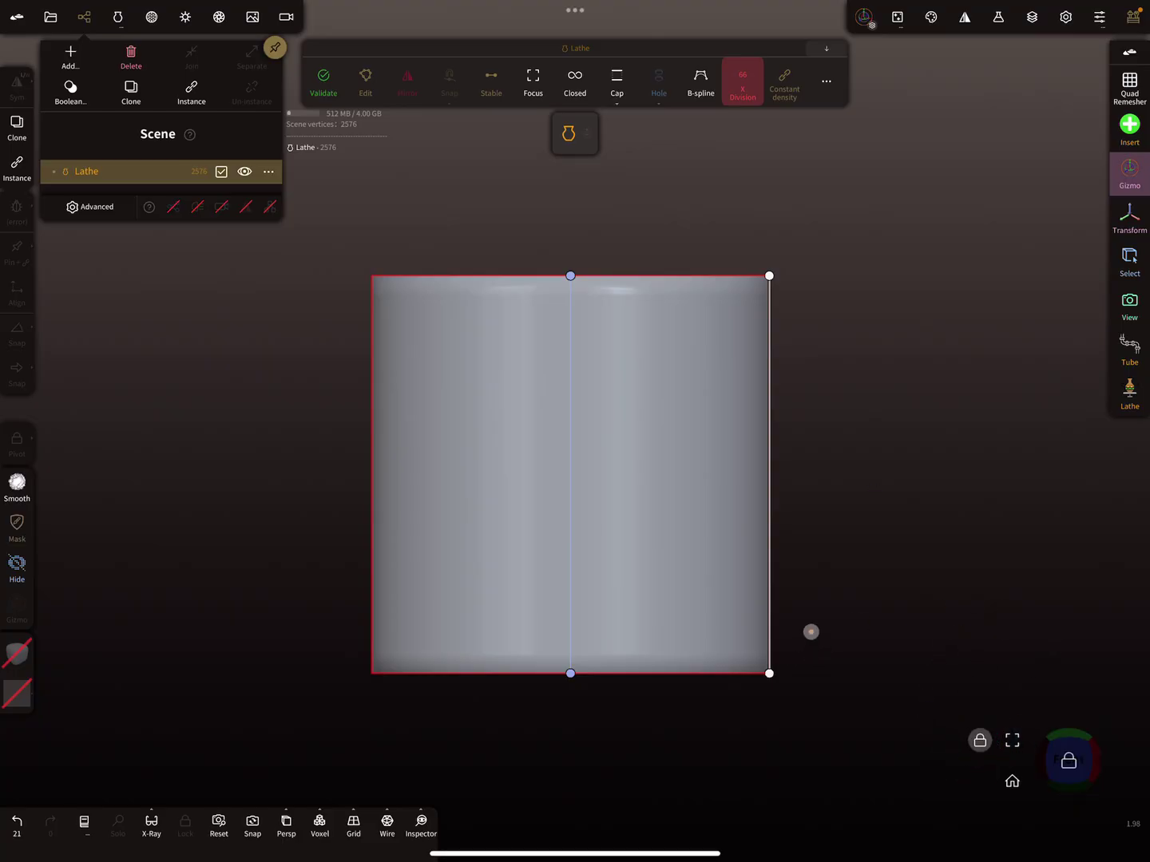
{"action": "mouse_move", "coordinate": [769, 275]}
{"action": "left_mouse_down"}
{"action": "mouse_move", "coordinate": [648, 277]}
{"action": "mouse_move", "coordinate": [757, 311]}
{"action": "left_mouse_up"}
{"action": "mouse_move", "coordinate": [765, 503]}
{"action": "left_mouse_down"}
{"action": "mouse_move", "coordinate": [774, 502]}
{"action": "mouse_move", "coordinate": [628, 550]}
{"action": "left_mouse_up"}
{"action": "left_click", "coordinate": [702, 629]}
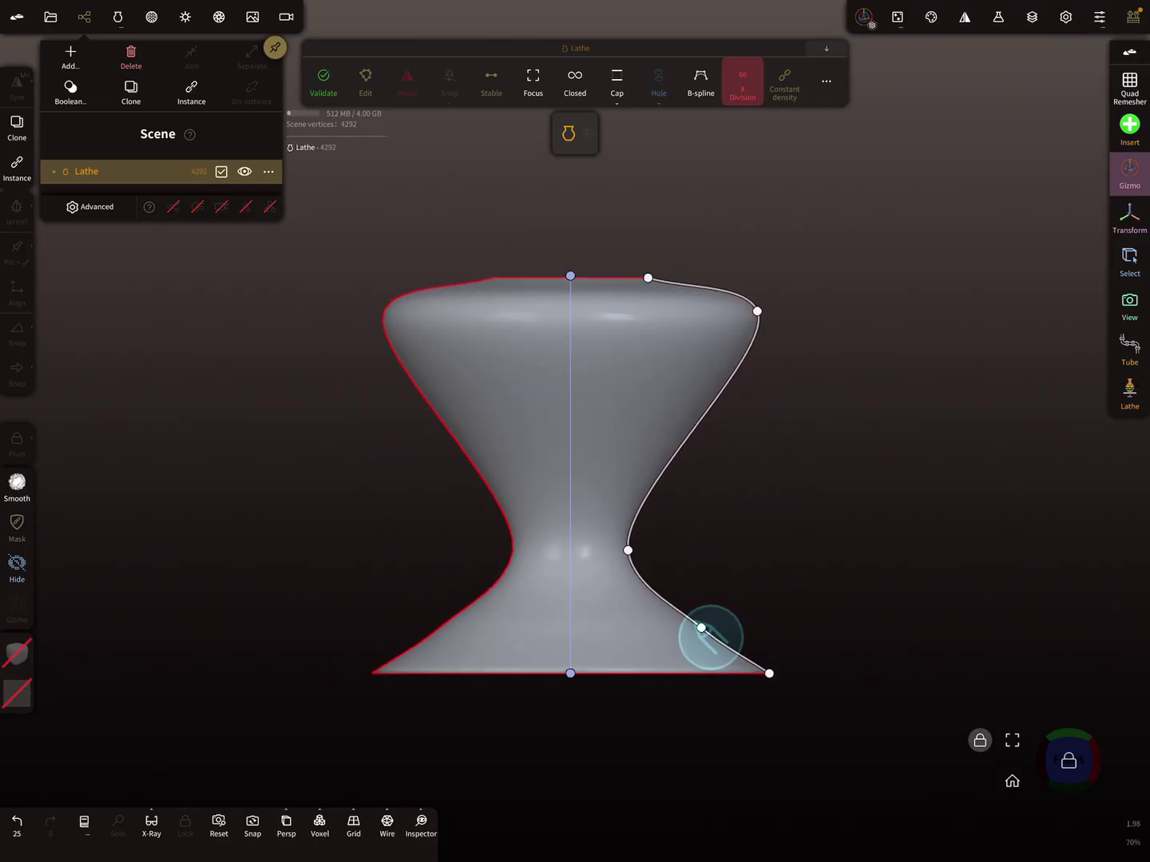
{"action": "left_click_drag", "start_coordinate": [769, 673], "coordinate": [695, 675]}
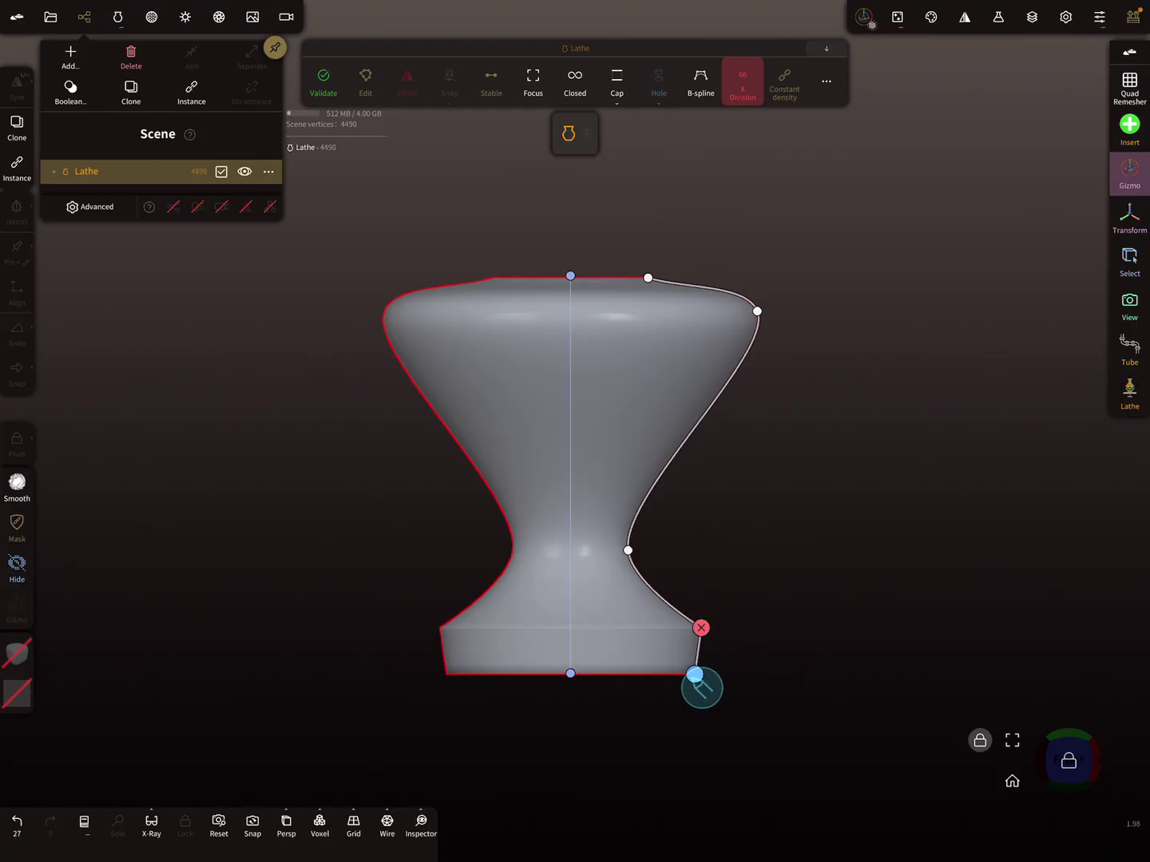
Add and position inner wall points to hollow the cup, then unlock the camera and look inside
{"action": "left_click", "coordinate": [648, 277]}
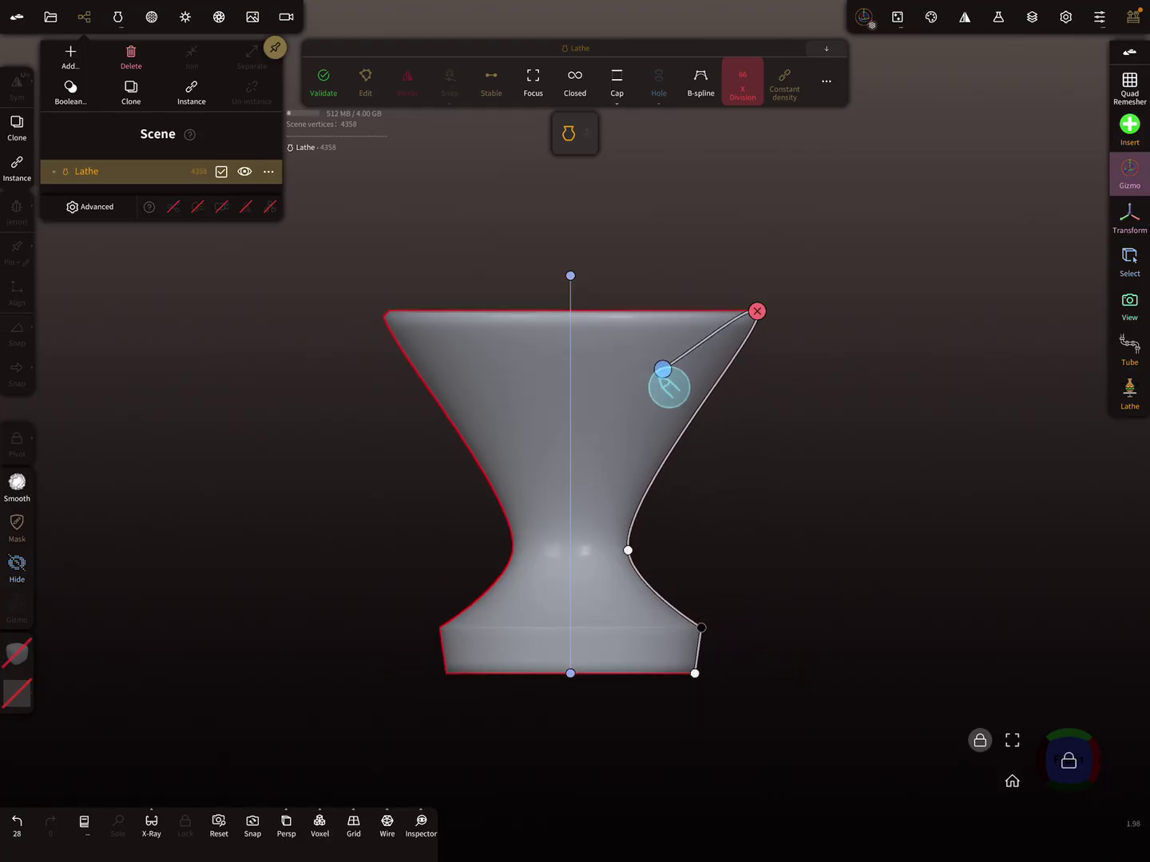
{"action": "left_click_drag", "start_coordinate": [667, 384], "coordinate": [634, 439]}
{"action": "left_click_drag", "start_coordinate": [688, 380], "coordinate": [690, 352]}
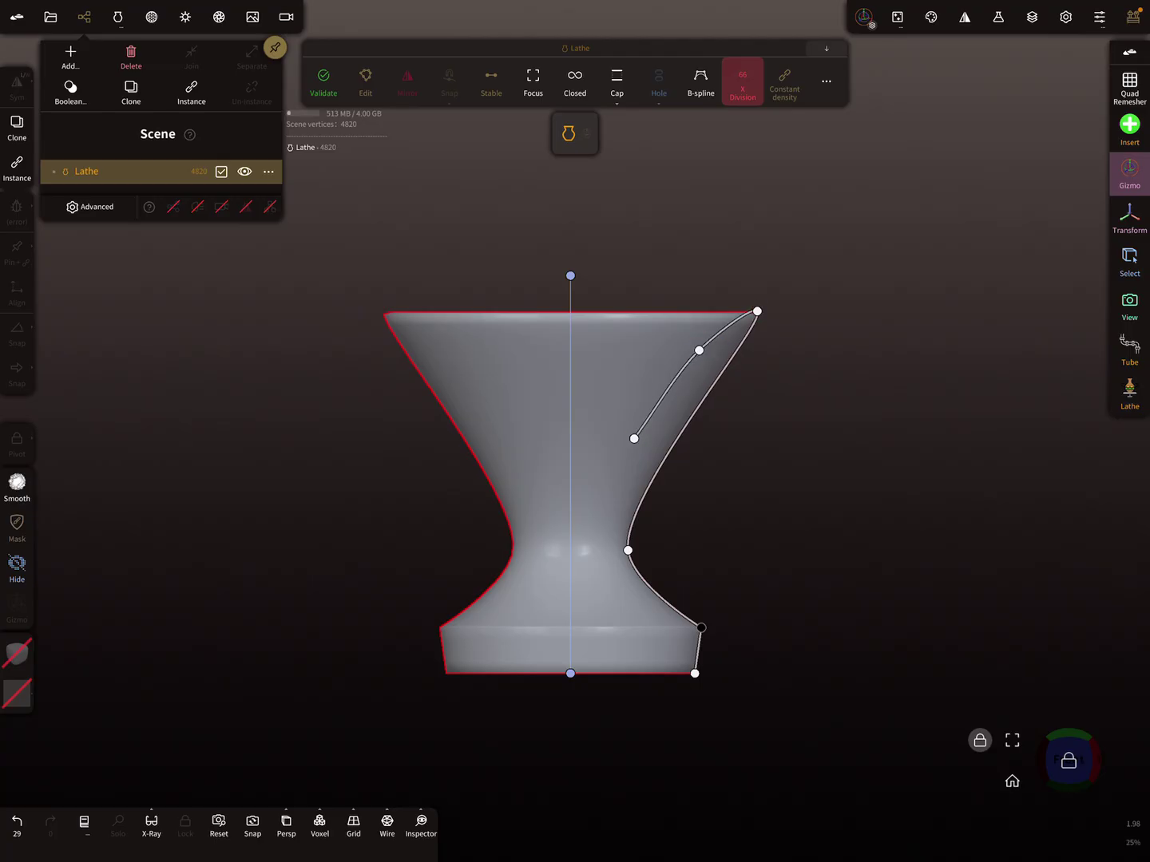
{"action": "mouse_move", "coordinate": [634, 438]}
{"action": "left_mouse_down"}
{"action": "mouse_move", "coordinate": [596, 570]}
{"action": "mouse_move", "coordinate": [650, 656]}
{"action": "left_mouse_up"}
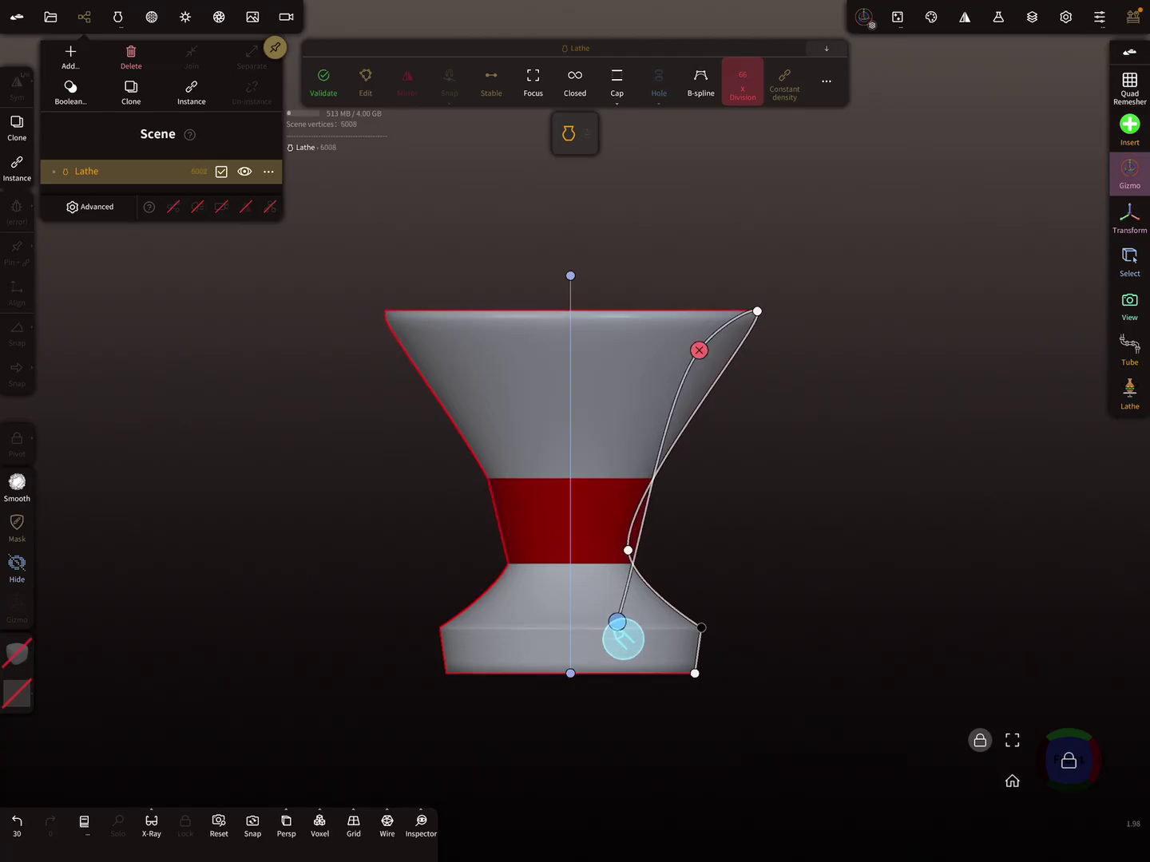
{"action": "left_click", "coordinate": [608, 583]}
{"action": "left_click_drag", "start_coordinate": [609, 582], "coordinate": [615, 514]}
{"action": "left_click", "coordinate": [656, 418]}
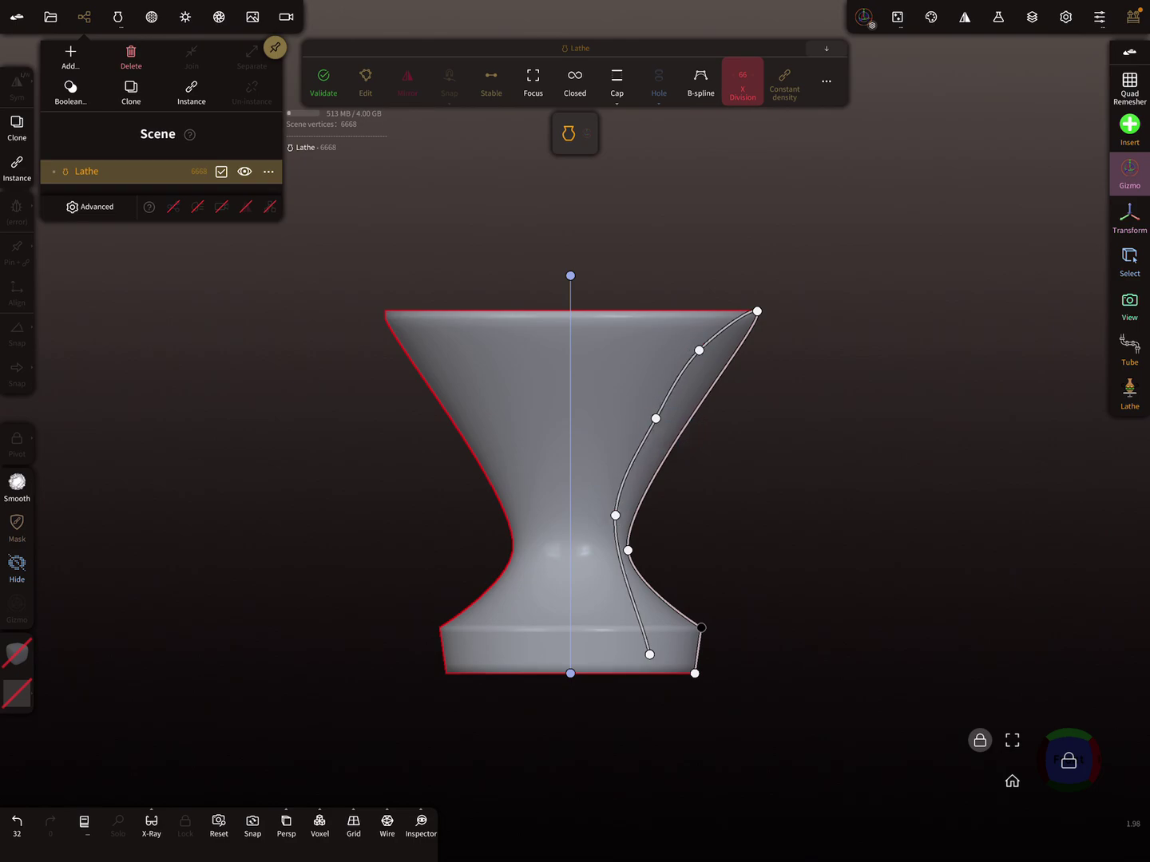
{"action": "left_click", "coordinate": [615, 577]}
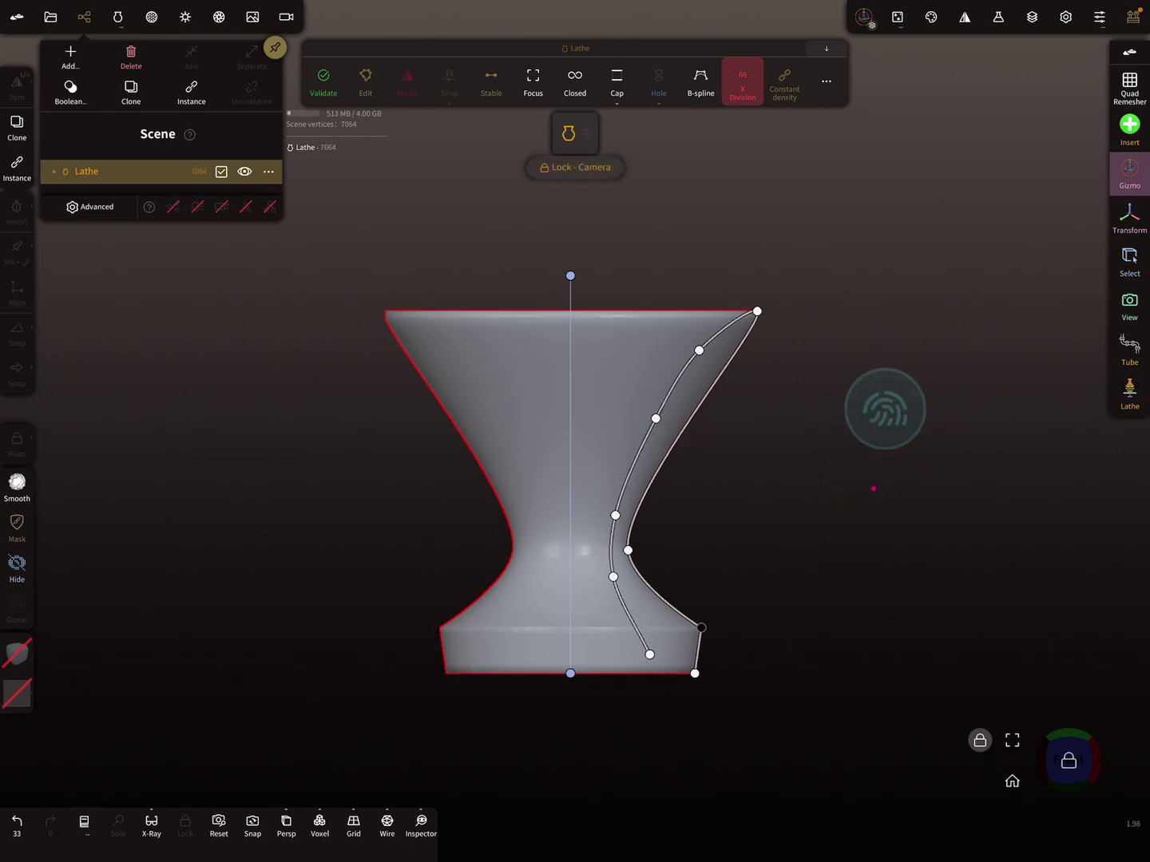
{"action": "left_click", "coordinate": [980, 741]}
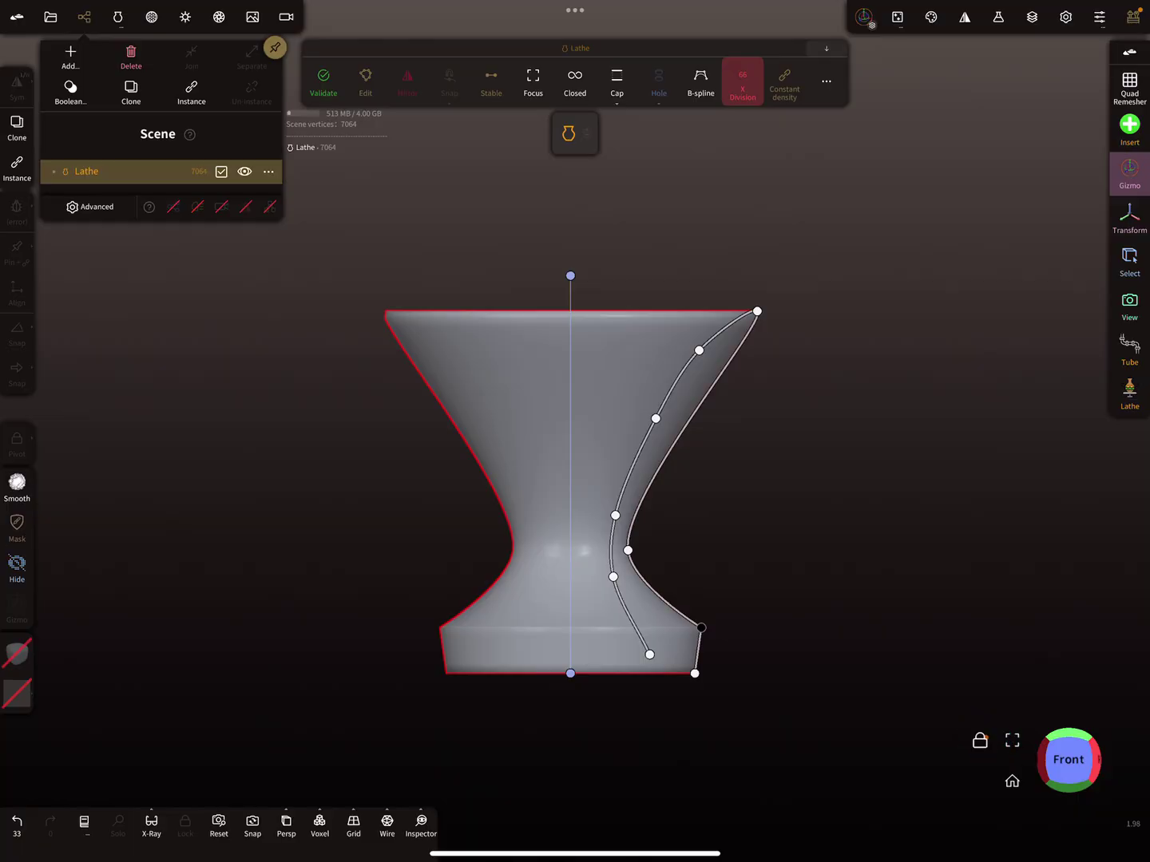
{"action": "mouse_move", "coordinate": [946, 415]}
{"action": "left_mouse_down"}
{"action": "mouse_move", "coordinate": [922, 642]}
{"action": "mouse_move", "coordinate": [814, 583]}
{"action": "mouse_move", "coordinate": [956, 548]}
{"action": "mouse_move", "coordinate": [809, 537]}
{"action": "mouse_move", "coordinate": [894, 513]}
{"action": "left_mouse_up"}
Shade the goblet with the PXG_clay MatCap and orbit back to a front view
{"action": "left_click", "coordinate": [185, 18]}
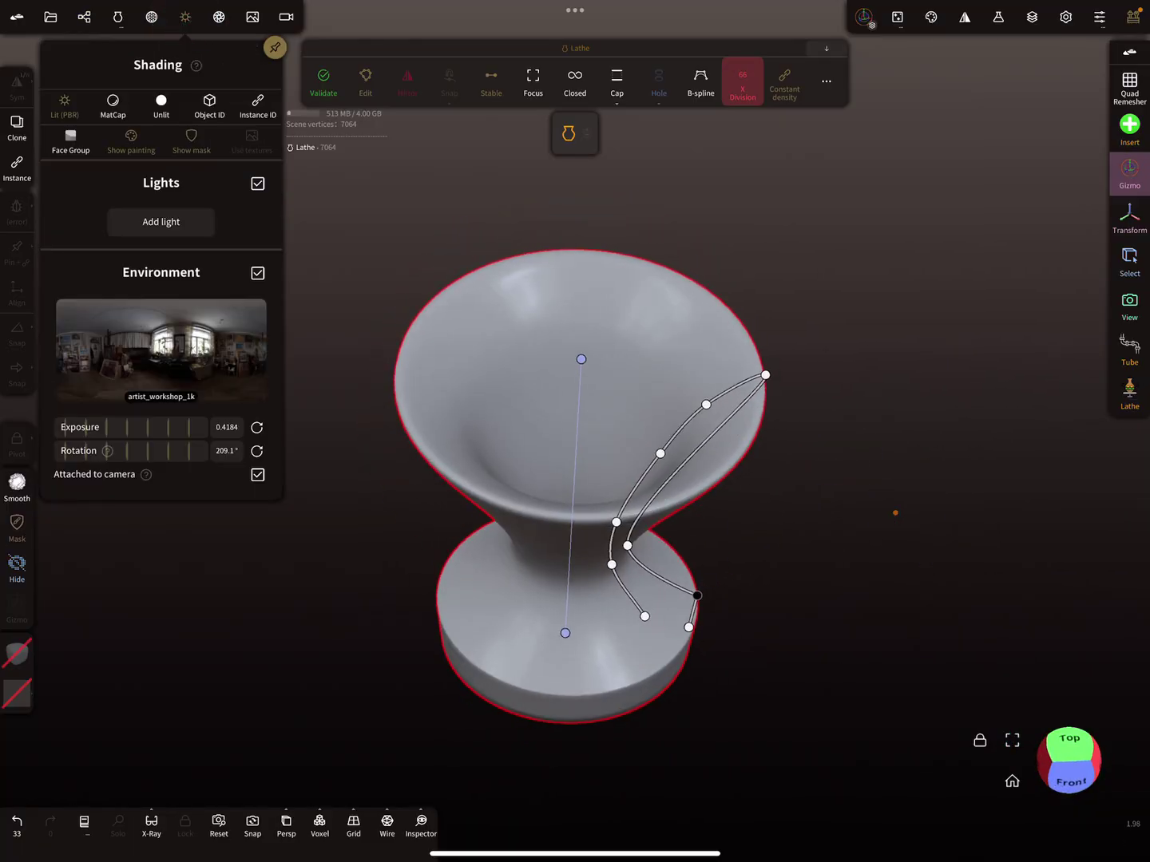
{"action": "left_click", "coordinate": [112, 104]}
{"action": "left_click", "coordinate": [161, 260]}
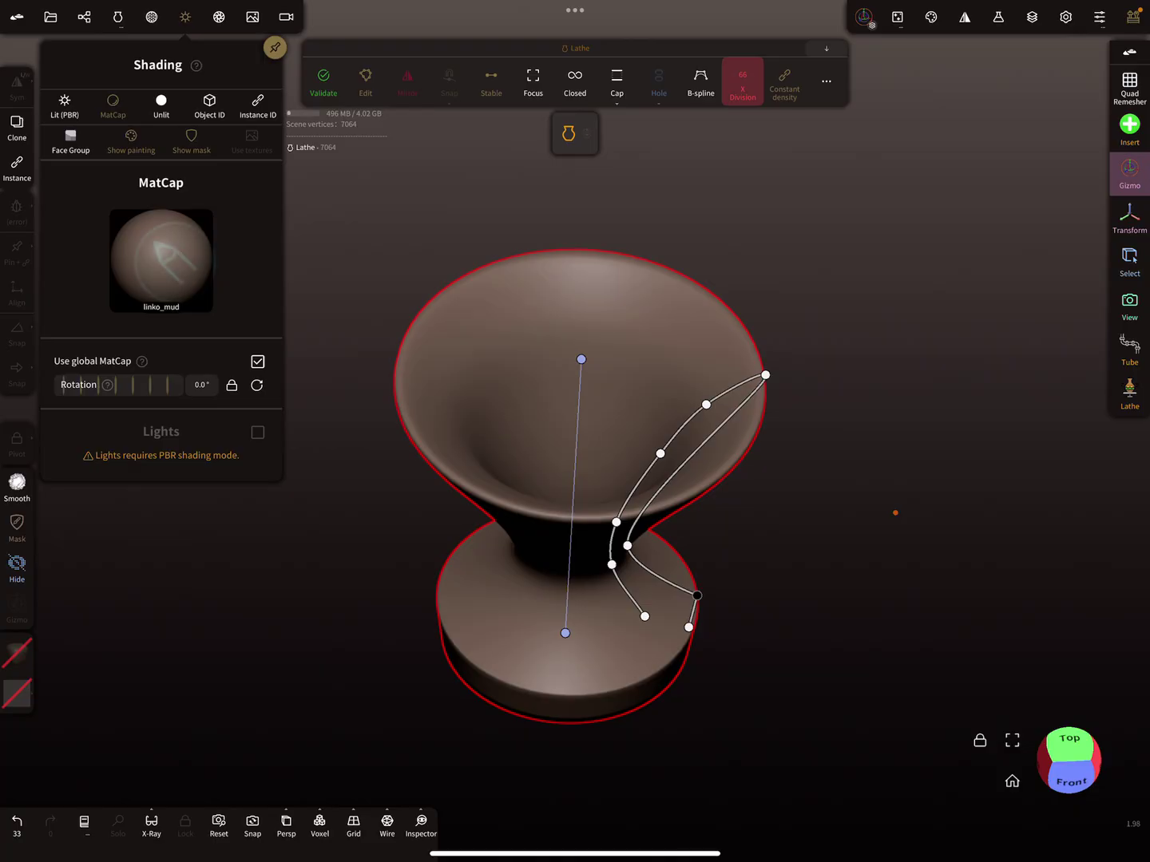
{"action": "scroll", "coordinate": [181, 392], "scroll_direction": "down", "scroll_amount": 3}
{"action": "left_click", "coordinate": [99, 411]}
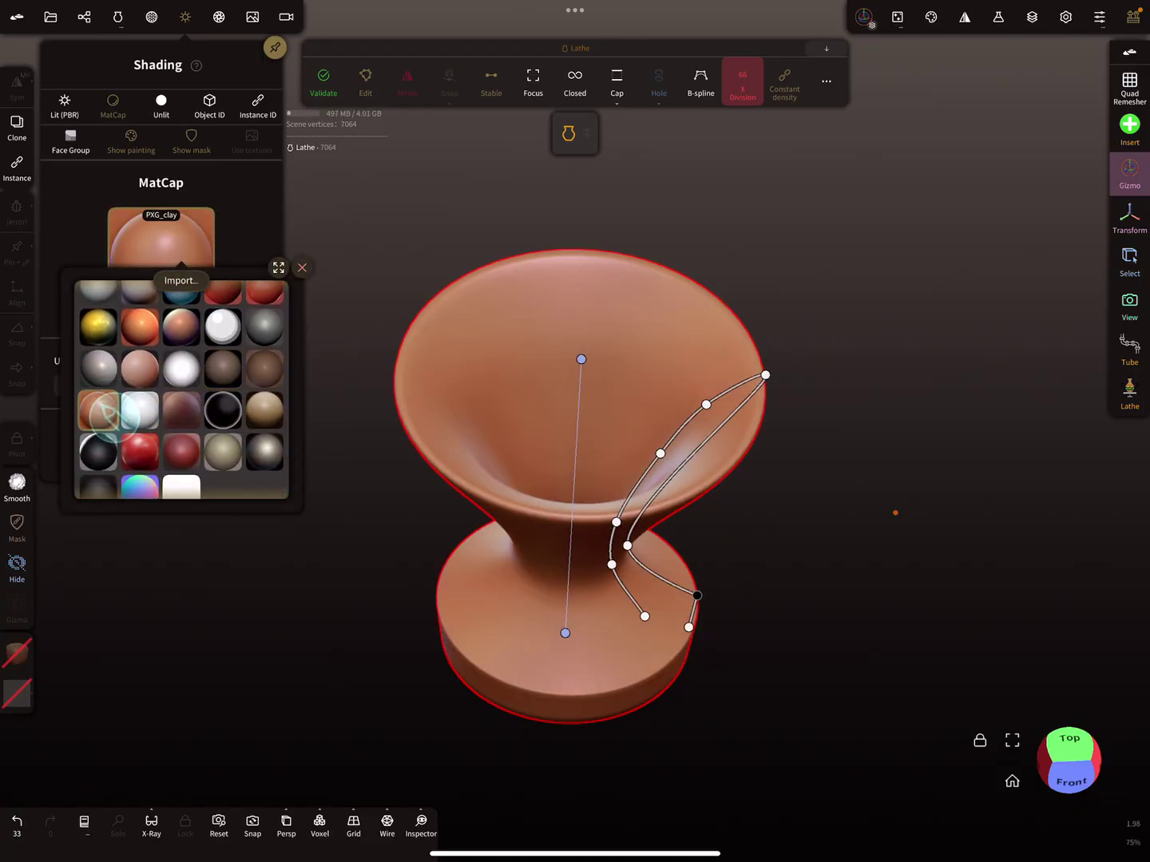
{"action": "mouse_move", "coordinate": [831, 412]}
{"action": "left_mouse_down"}
{"action": "mouse_move", "coordinate": [817, 335]}
{"action": "mouse_move", "coordinate": [866, 528]}
{"action": "mouse_move", "coordinate": [844, 309]}
{"action": "mouse_move", "coordinate": [866, 334]}
{"action": "left_mouse_up"}
{"action": "scroll", "coordinate": [781, 539], "scroll_direction": "down", "scroll_amount": 2}
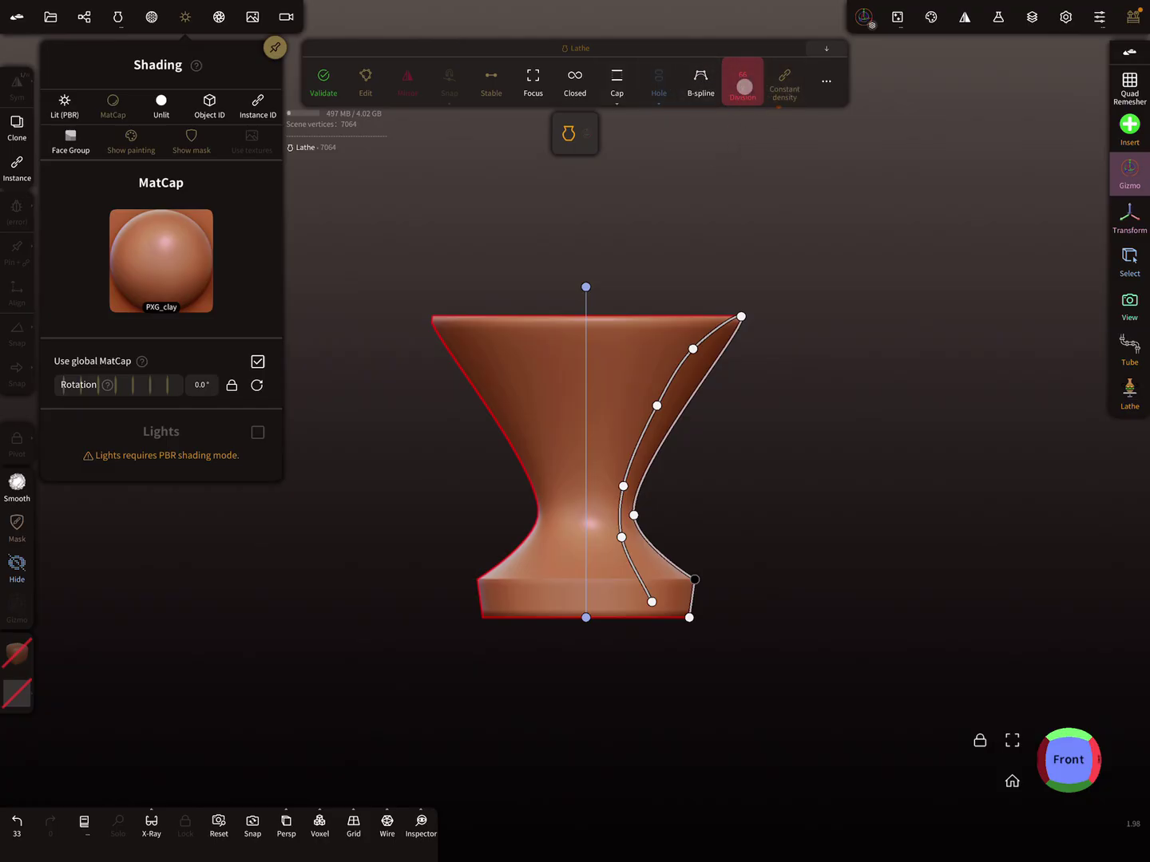
{"action": "left_click_drag", "start_coordinate": [750, 81], "coordinate": [737, 83]}
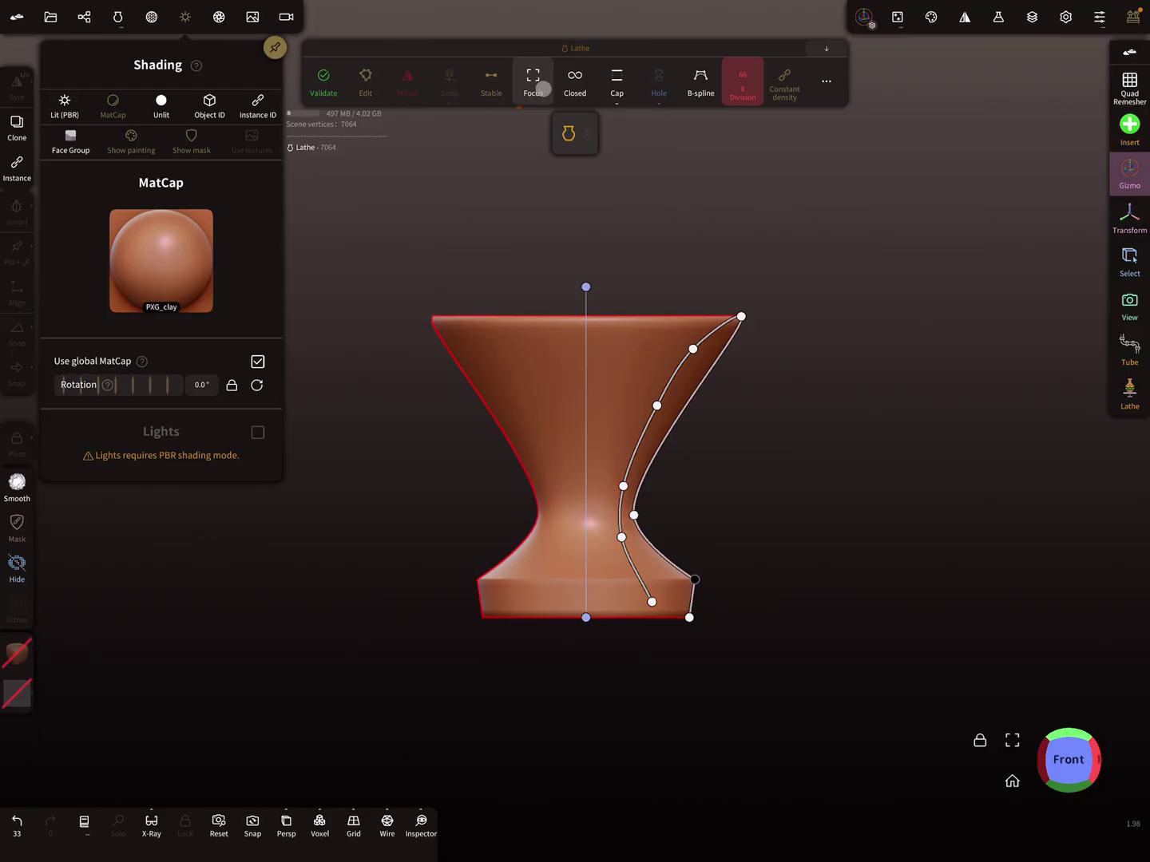
{"action": "left_click_drag", "start_coordinate": [853, 525], "coordinate": [766, 559]}
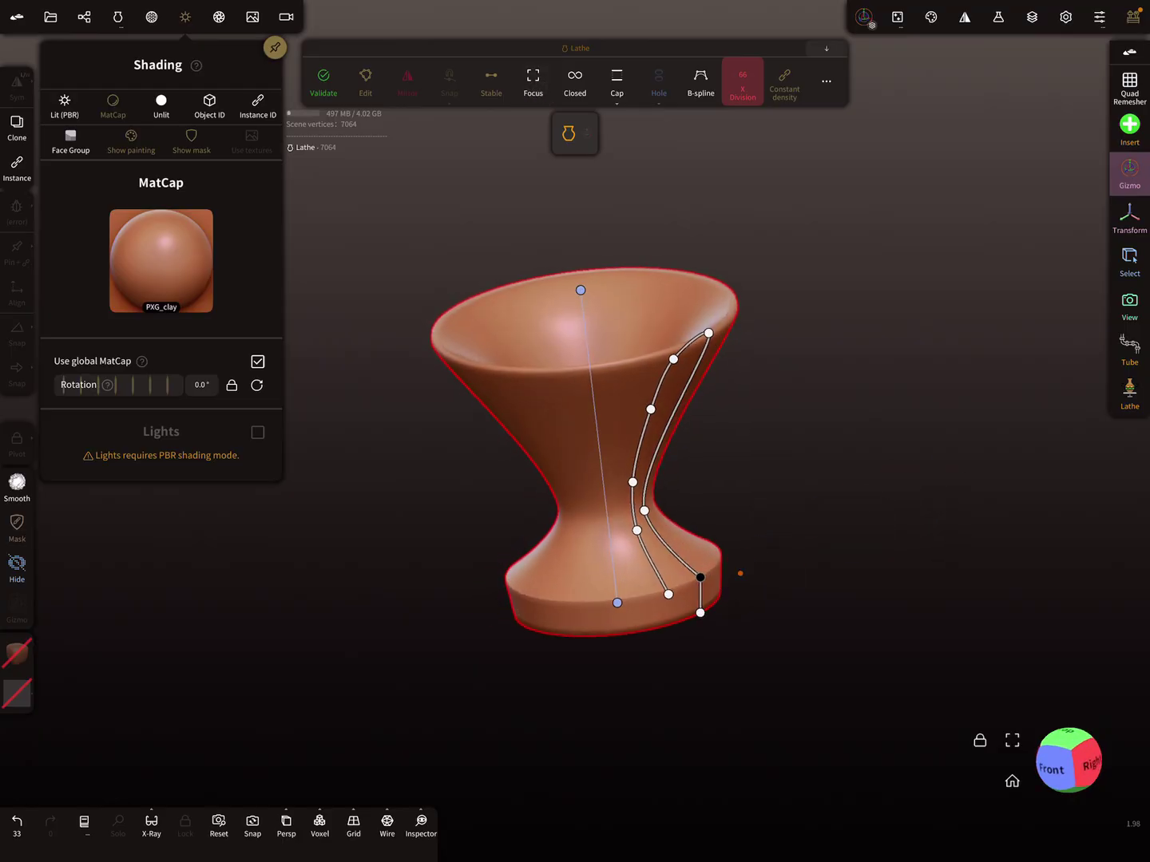
{"action": "left_click", "coordinate": [1089, 766]}
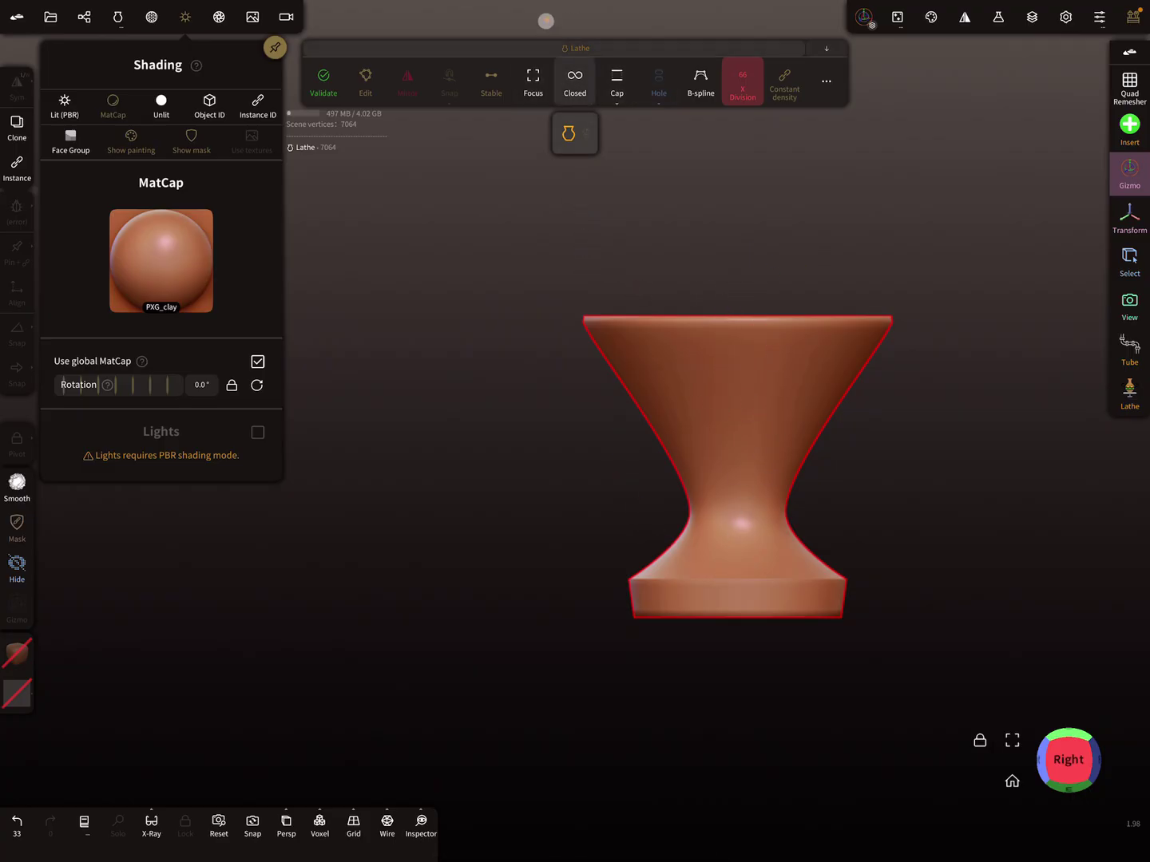
Show the Front view with the lathe curve and axis, undoing a trial move of the axis start
{"action": "left_click", "coordinate": [535, 78]}
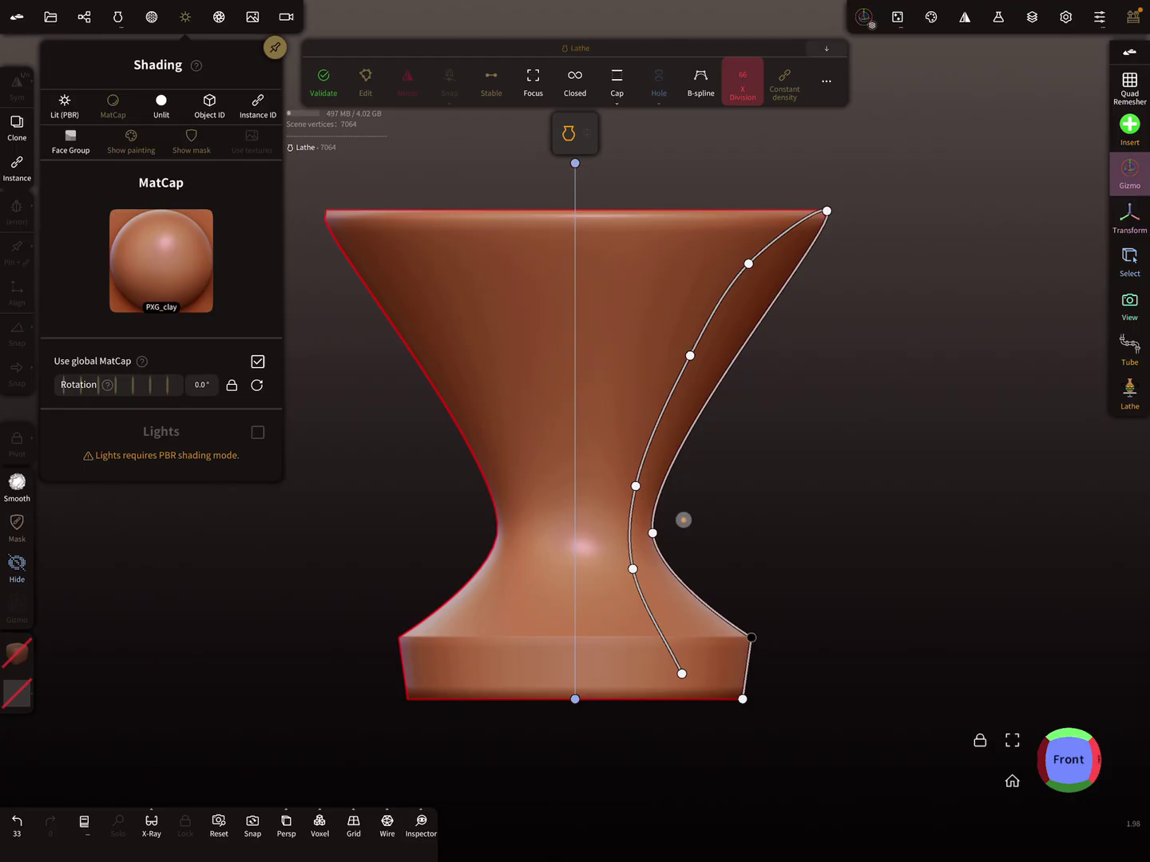
{"action": "mouse_move", "coordinate": [559, 703]}
{"action": "left_mouse_down"}
{"action": "mouse_move", "coordinate": [418, 686]}
{"action": "mouse_move", "coordinate": [685, 730]}
{"action": "mouse_move", "coordinate": [381, 649]}
{"action": "mouse_move", "coordinate": [550, 729]}
{"action": "mouse_move", "coordinate": [710, 634]}
{"action": "mouse_move", "coordinate": [619, 452]}
{"action": "mouse_move", "coordinate": [629, 728]}
{"action": "mouse_move", "coordinate": [570, 406]}
{"action": "mouse_move", "coordinate": [596, 730]}
{"action": "left_mouse_up"}
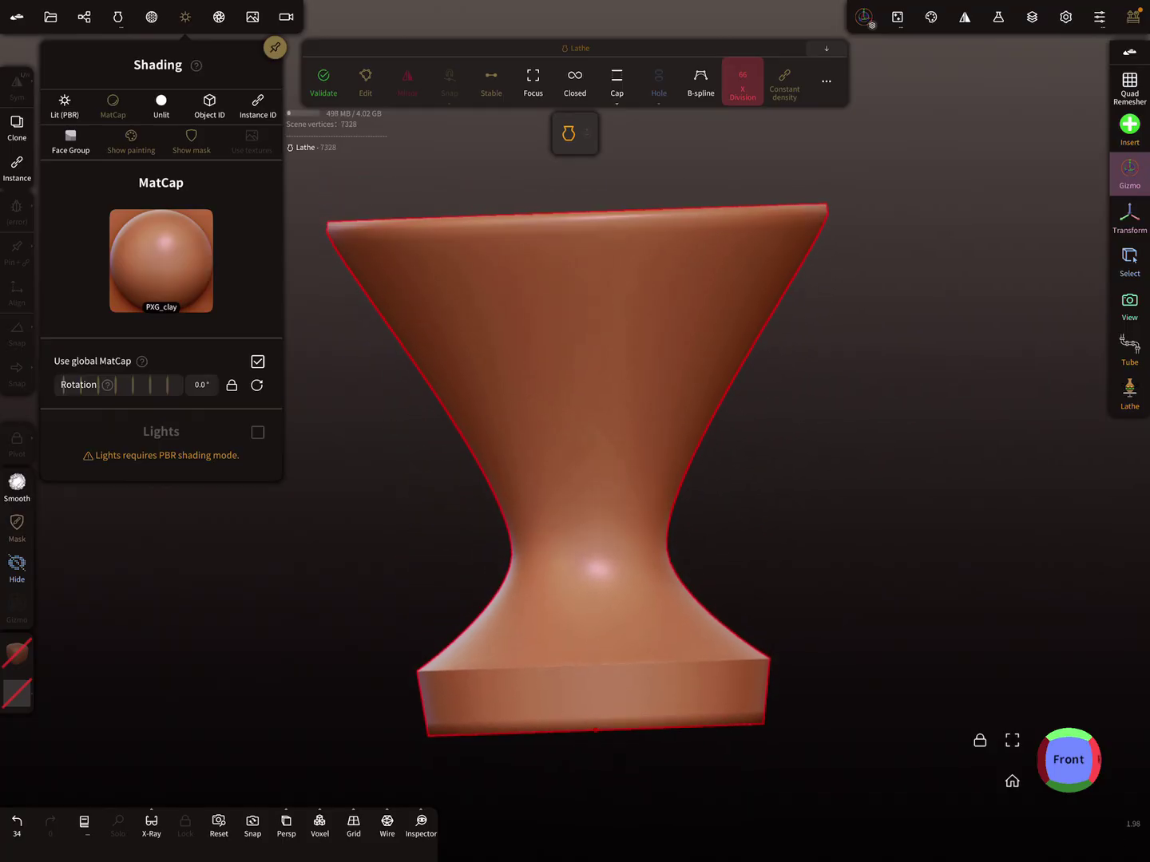
{"action": "key", "text": "ctrl+z"}
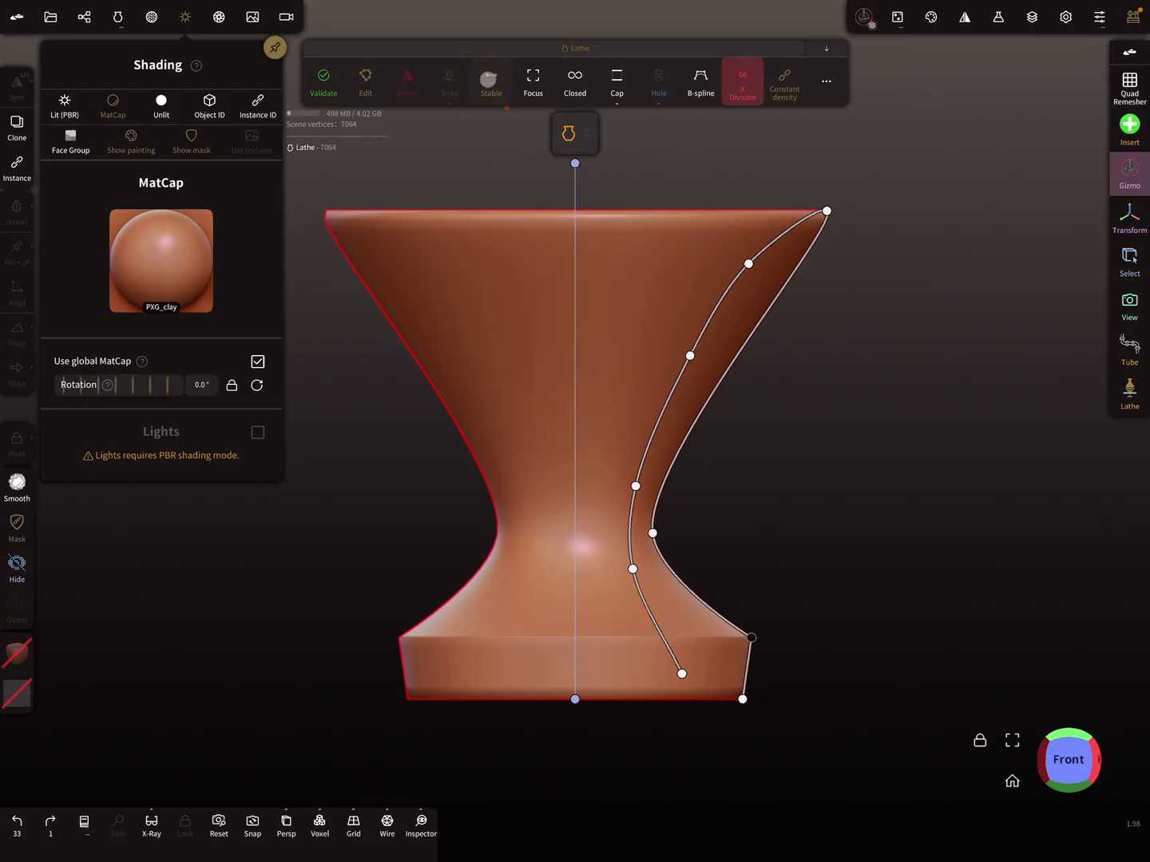
{"action": "left_click", "coordinate": [484, 82]}
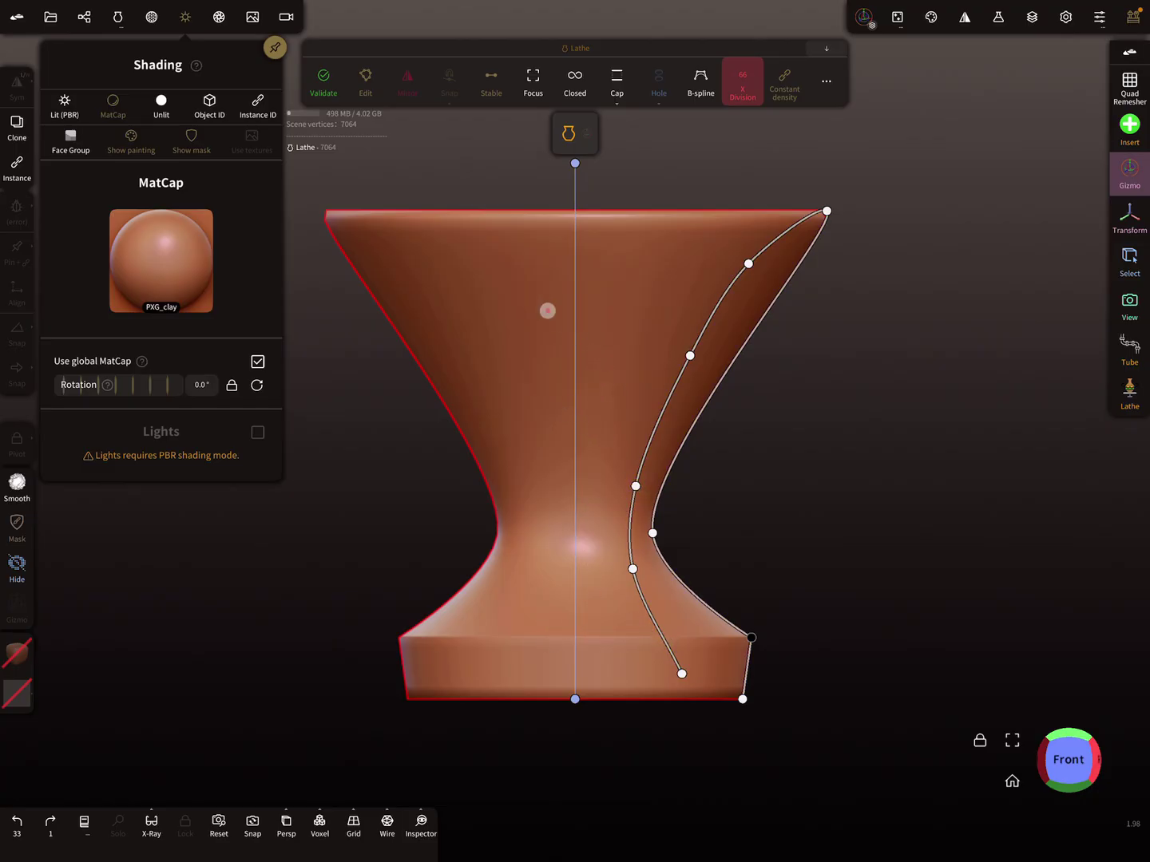
With Stable, Grid and camera lock on, shift both lathe axis ends left
{"action": "left_click", "coordinate": [483, 82]}
{"action": "left_click", "coordinate": [492, 83]}
{"action": "left_click", "coordinate": [353, 822]}
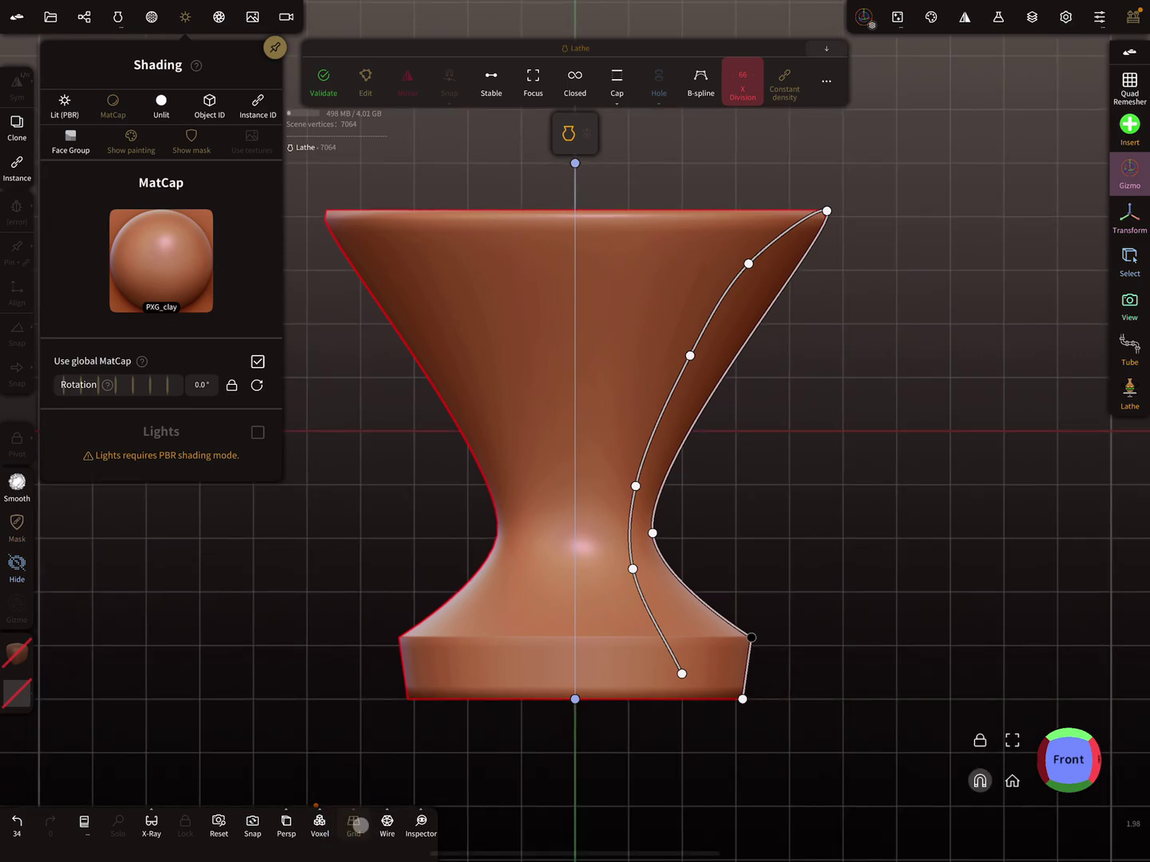
{"action": "left_click", "coordinate": [980, 741]}
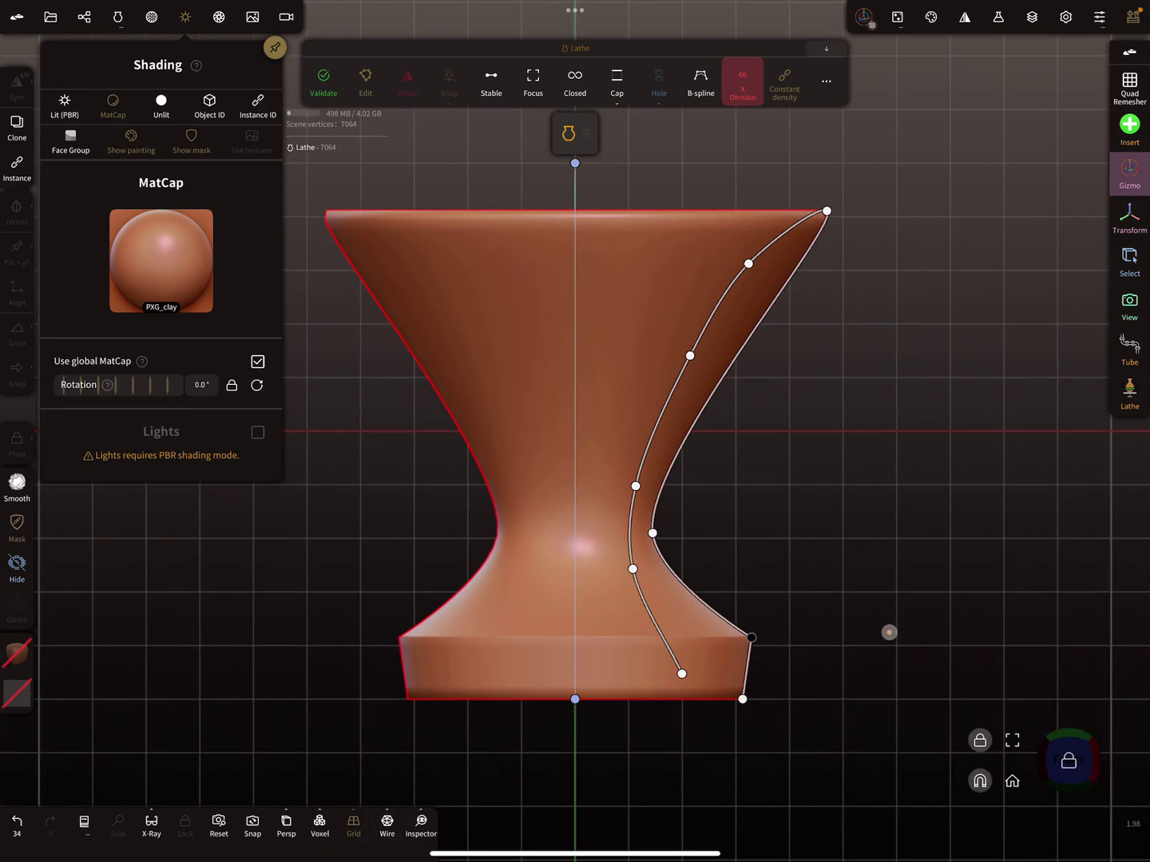
{"action": "left_click_drag", "start_coordinate": [575, 699], "coordinate": [308, 699]}
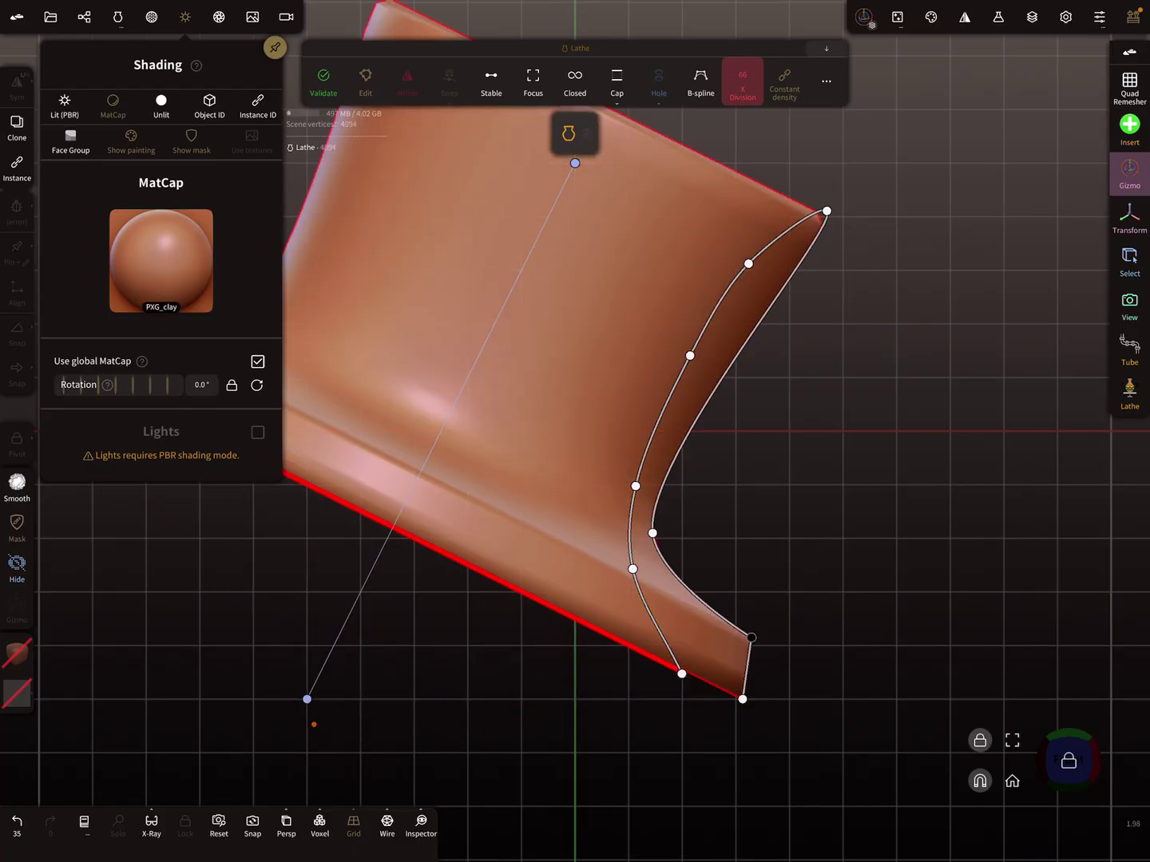
{"action": "left_click_drag", "start_coordinate": [575, 162], "coordinate": [306, 162]}
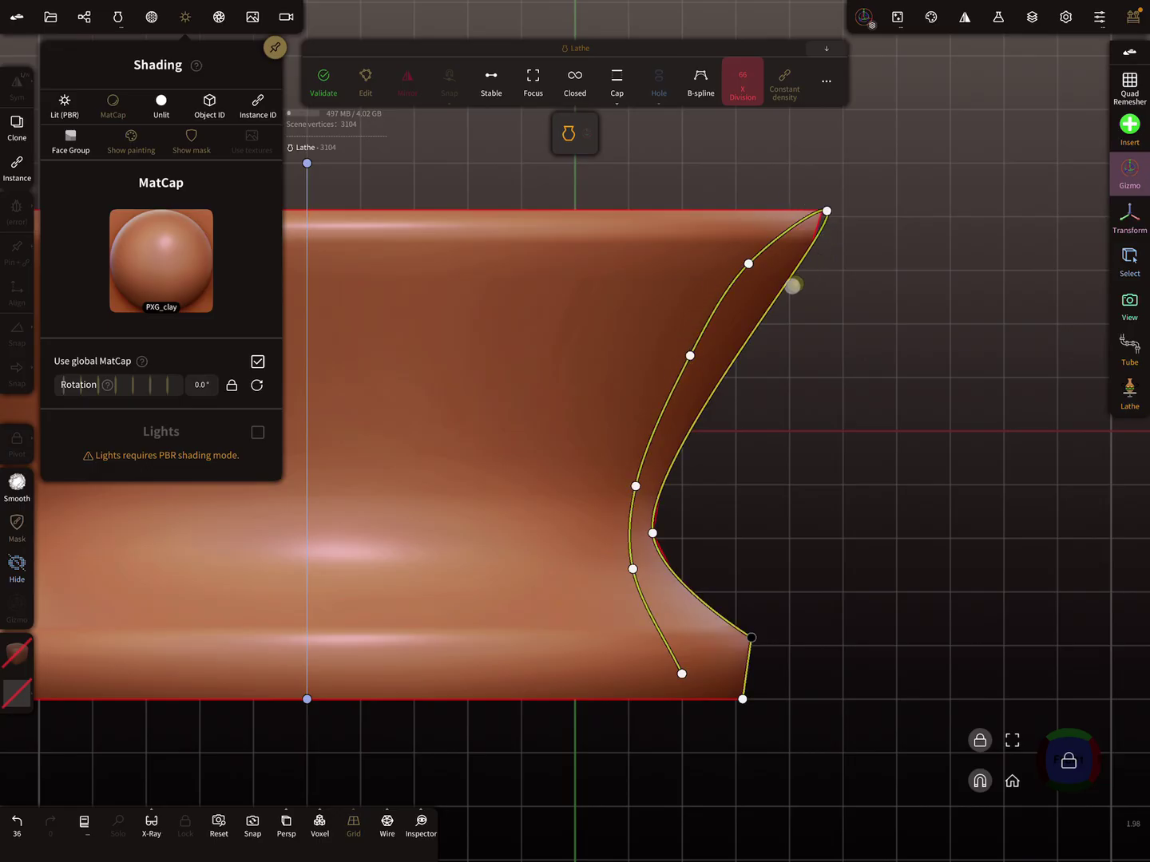
Lower the axis top and move the axis farther from the profile to widen the bowl, then disable Stable
{"action": "left_click", "coordinate": [743, 700]}
{"action": "mouse_move", "coordinate": [307, 162]}
{"action": "left_mouse_down"}
{"action": "mouse_move", "coordinate": [307, 217]}
{"action": "mouse_move", "coordinate": [307, 111]}
{"action": "left_mouse_up"}
{"action": "scroll", "coordinate": [902, 548], "scroll_direction": "down", "scroll_amount": 5}
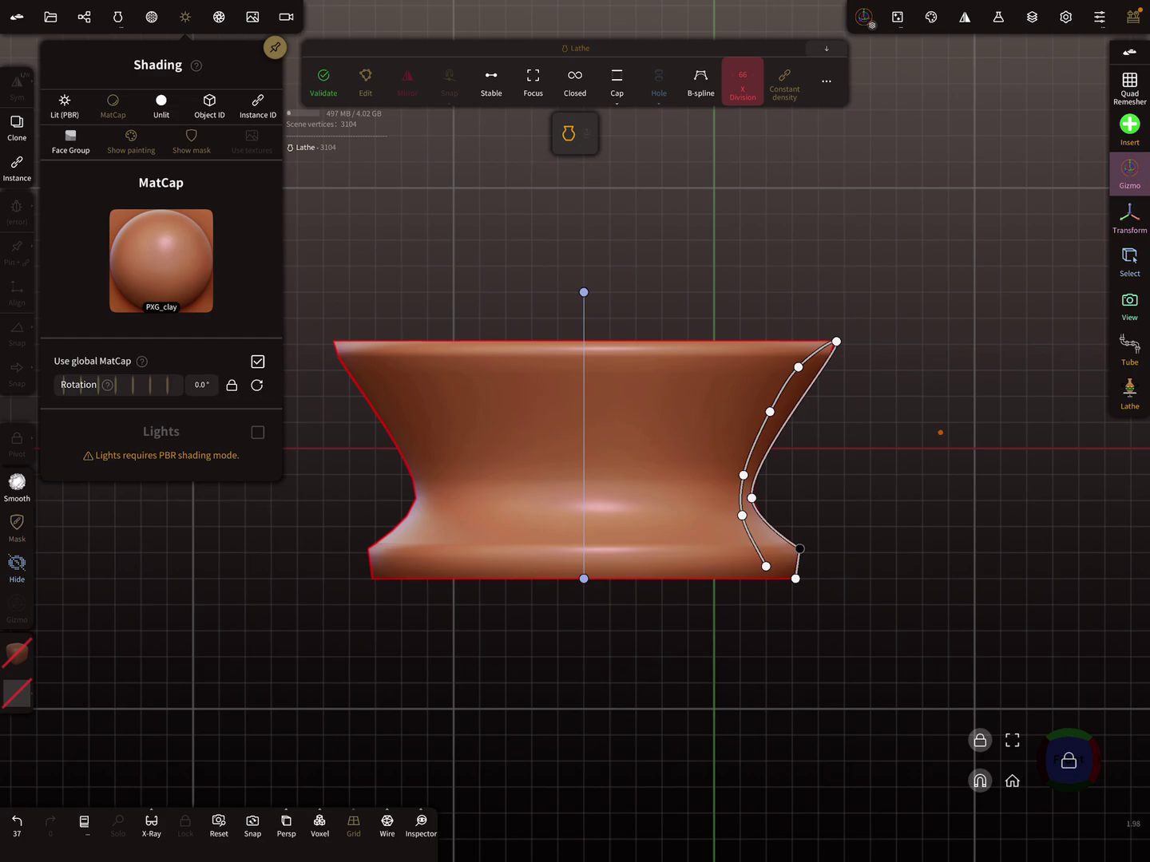
{"action": "left_click_drag", "start_coordinate": [584, 579], "coordinate": [479, 578]}
{"action": "left_click_drag", "start_coordinate": [585, 292], "coordinate": [479, 292]}
{"action": "scroll", "coordinate": [853, 558], "scroll_direction": "down", "scroll_amount": 3}
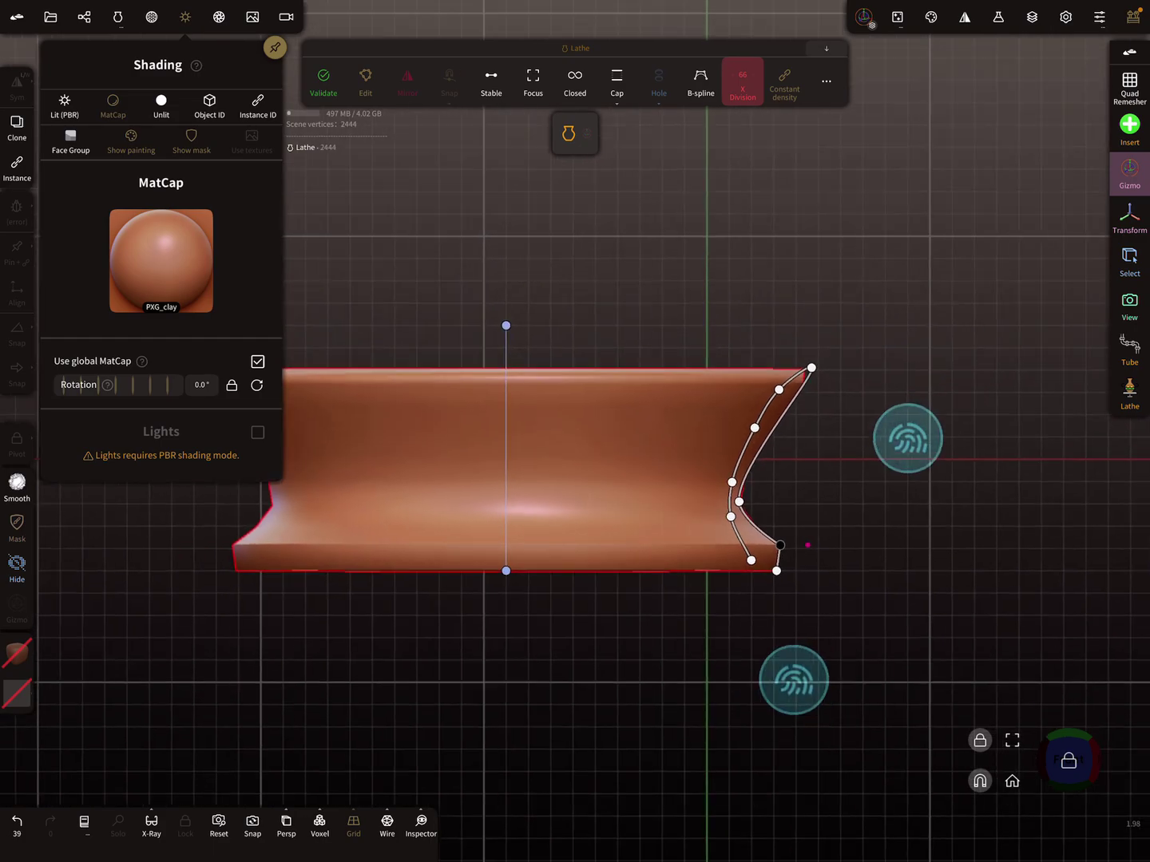
{"action": "left_click", "coordinate": [891, 517]}
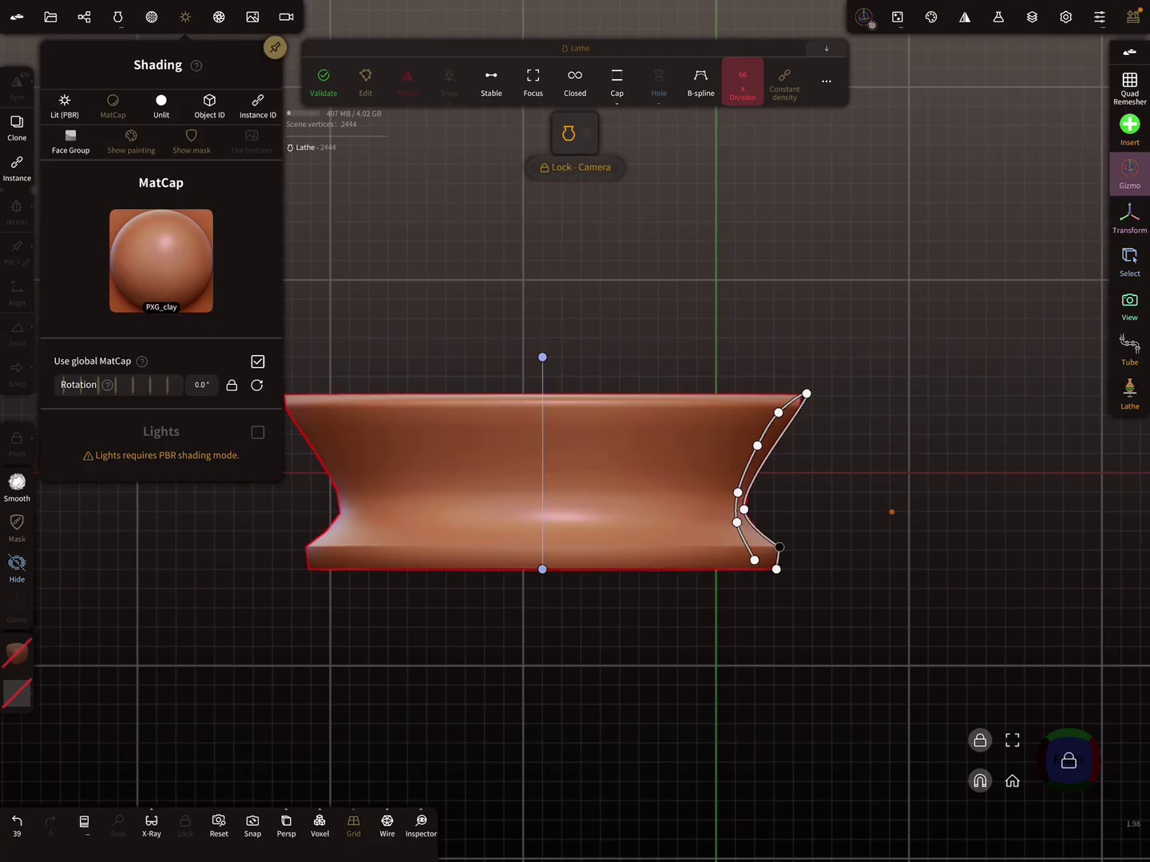
{"action": "left_click", "coordinate": [485, 80]}
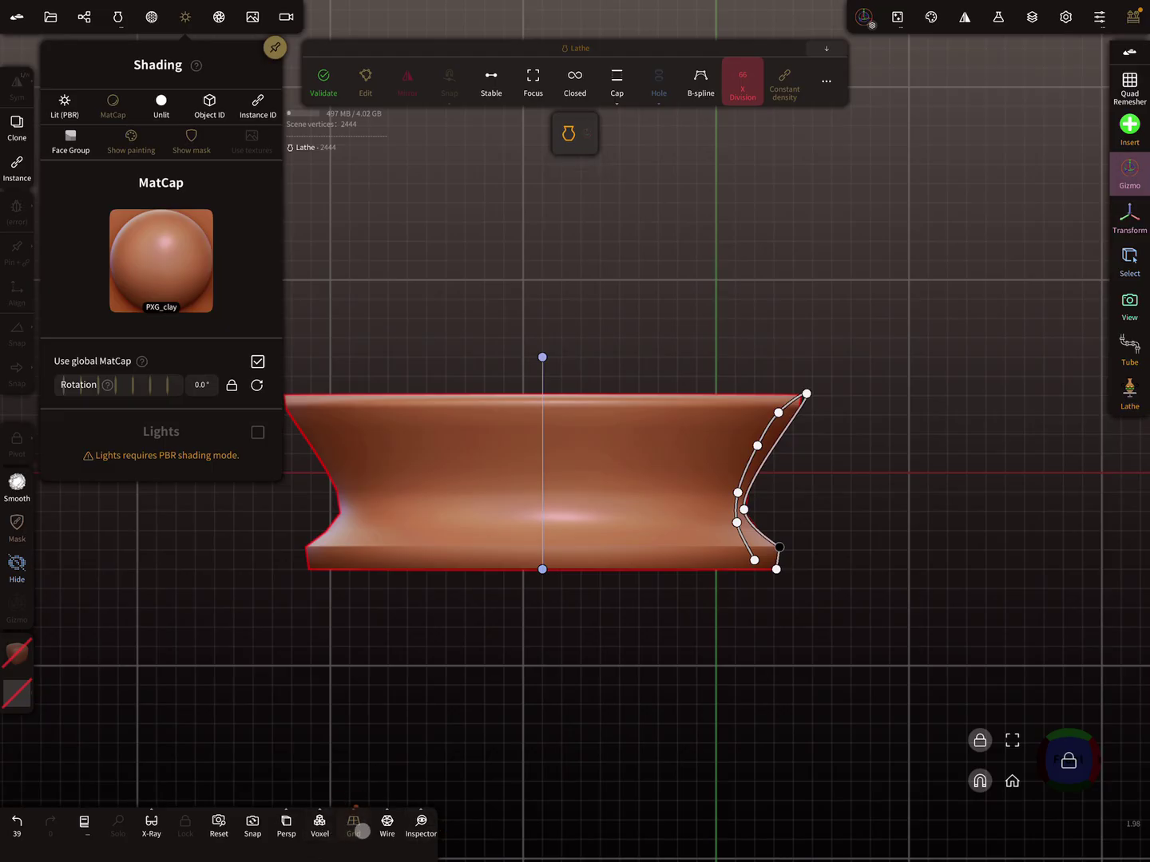
Turn on Wire, disable Constant density, and set Y Division to 35 and X Division to 12
{"action": "left_click", "coordinate": [386, 824]}
{"action": "left_click", "coordinate": [784, 90]}
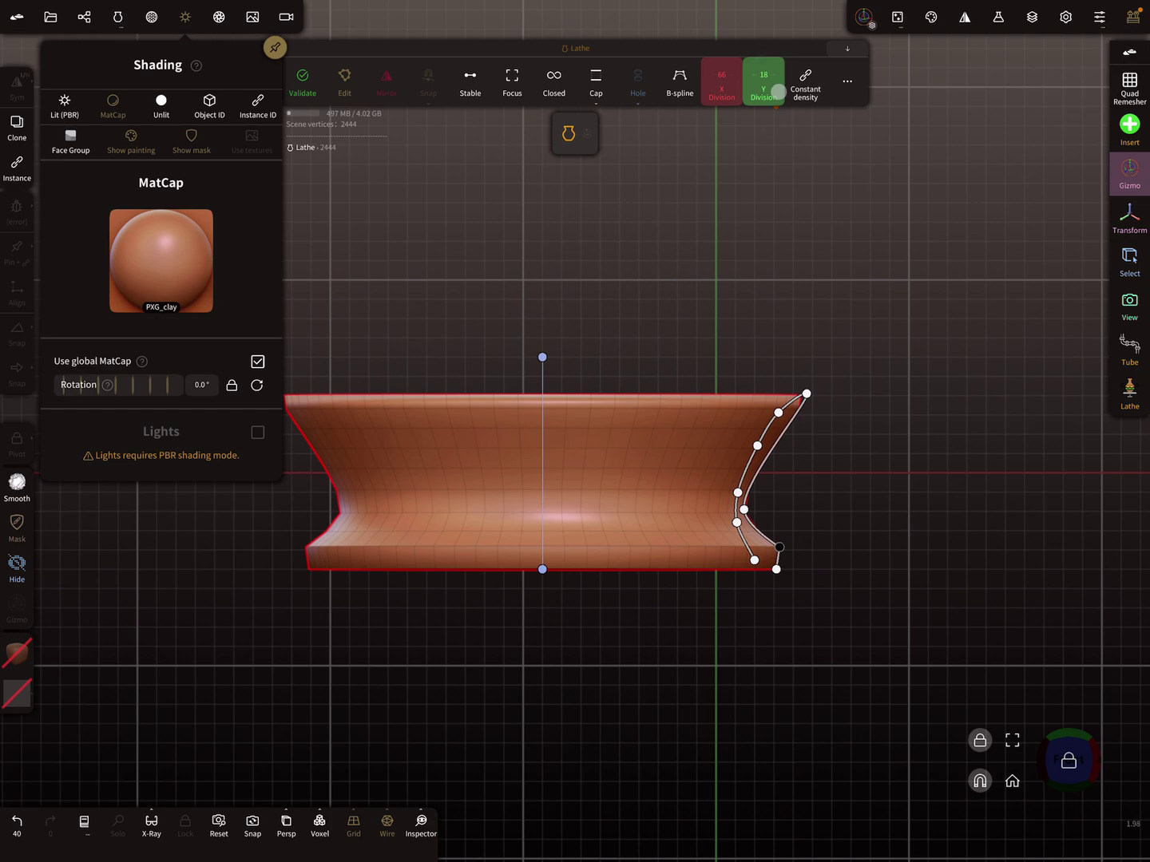
{"action": "mouse_move", "coordinate": [779, 89]}
{"action": "left_mouse_down"}
{"action": "mouse_move", "coordinate": [730, 87]}
{"action": "mouse_move", "coordinate": [803, 93]}
{"action": "left_mouse_up"}
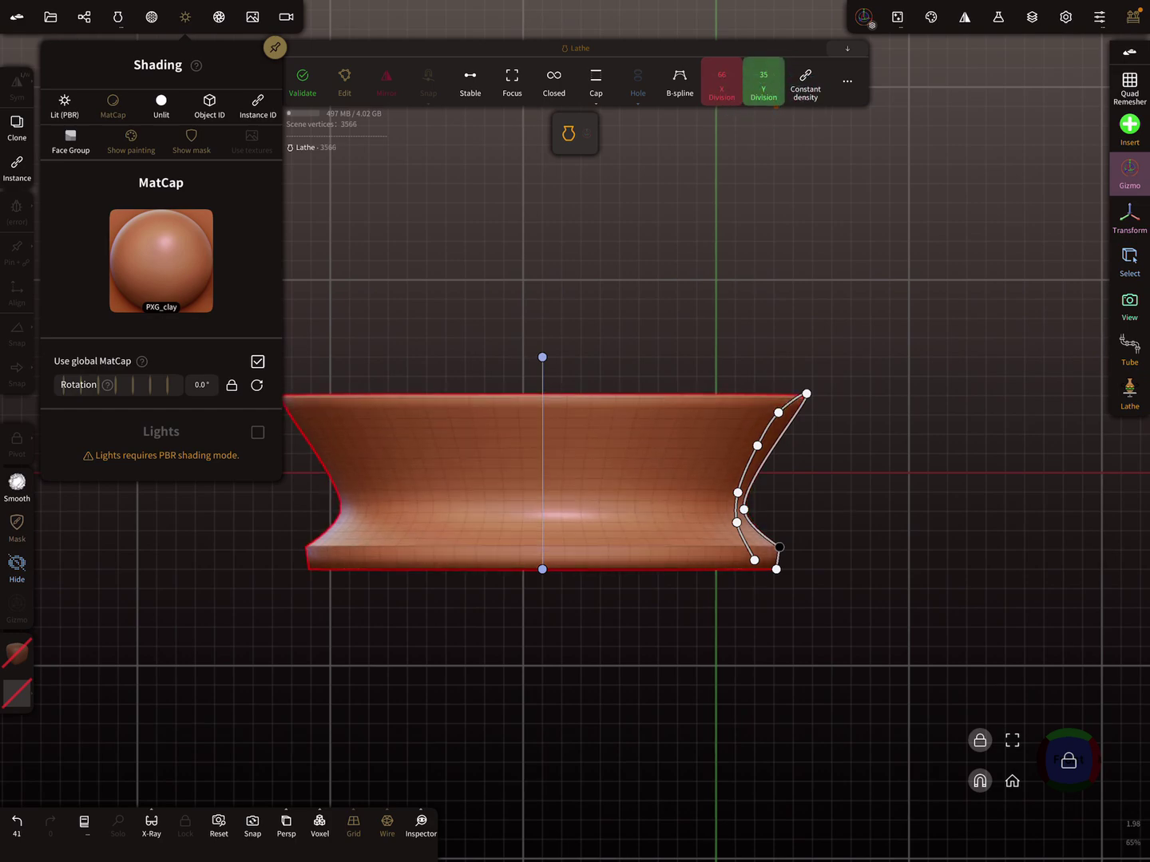
{"action": "mouse_move", "coordinate": [722, 83]}
{"action": "left_mouse_down"}
{"action": "mouse_move", "coordinate": [641, 96]}
{"action": "mouse_move", "coordinate": [654, 96]}
{"action": "left_mouse_up"}
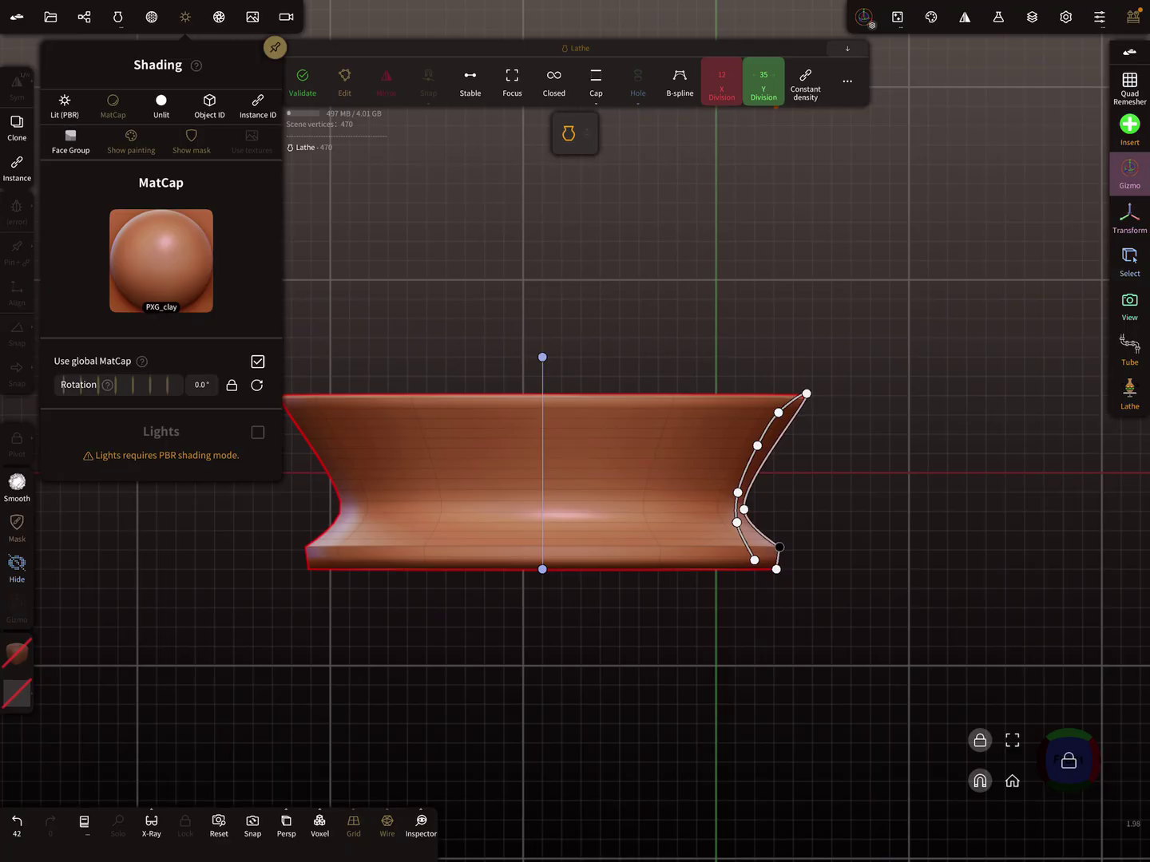
{"action": "left_click", "coordinate": [980, 740]}
{"action": "mouse_move", "coordinate": [941, 499]}
{"action": "left_mouse_down"}
{"action": "mouse_move", "coordinate": [923, 587]}
{"action": "mouse_move", "coordinate": [967, 523]}
{"action": "mouse_move", "coordinate": [808, 463]}
{"action": "mouse_move", "coordinate": [919, 405]}
{"action": "mouse_move", "coordinate": [968, 507]}
{"action": "mouse_move", "coordinate": [995, 504]}
{"action": "mouse_move", "coordinate": [989, 408]}
{"action": "mouse_move", "coordinate": [990, 495]}
{"action": "left_mouse_up"}
Hide the grid and orbit down to look into the faceted bowl's interior
{"action": "scroll", "coordinate": [886, 535], "scroll_direction": "up", "scroll_amount": 3}
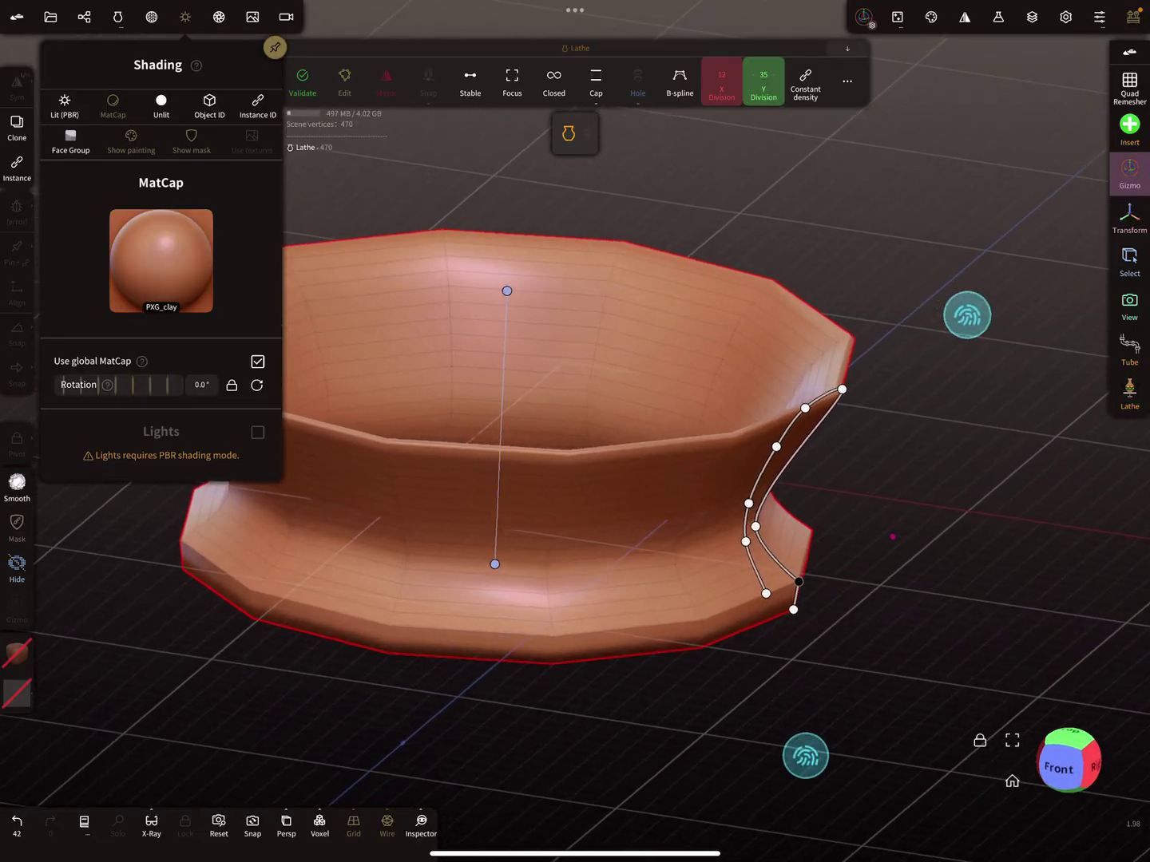
{"action": "left_click_drag", "start_coordinate": [886, 536], "coordinate": [942, 535]}
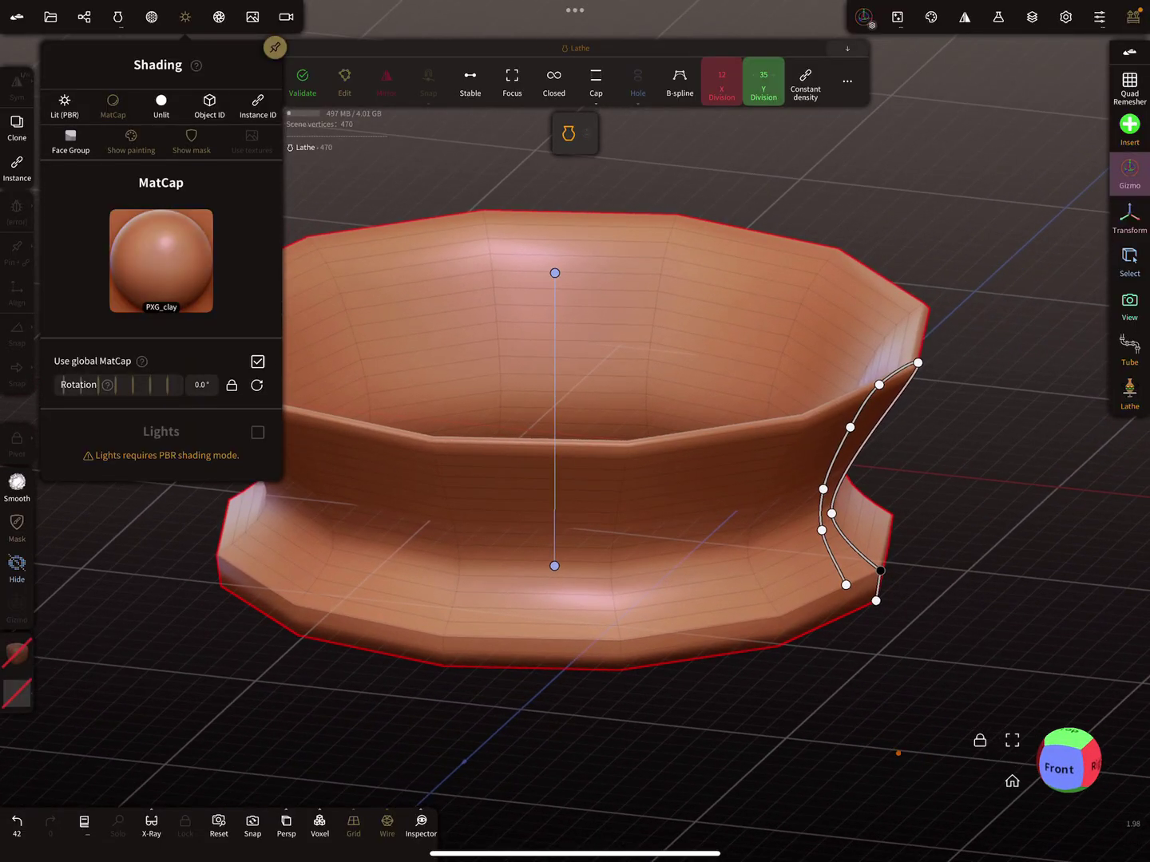
{"action": "left_click", "coordinate": [353, 822]}
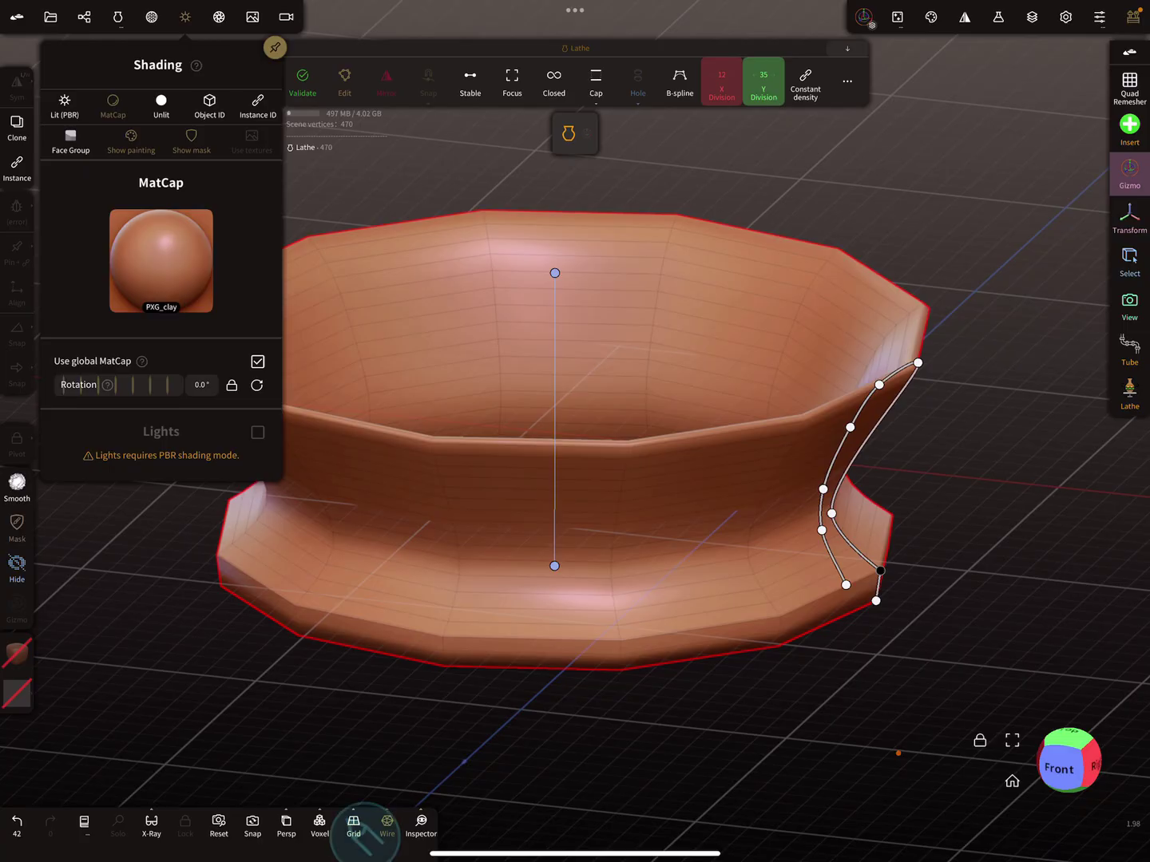
{"action": "mouse_move", "coordinate": [979, 518]}
{"action": "left_mouse_down"}
{"action": "mouse_move", "coordinate": [956, 489]}
{"action": "mouse_move", "coordinate": [869, 435]}
{"action": "mouse_move", "coordinate": [875, 487]}
{"action": "left_mouse_up"}
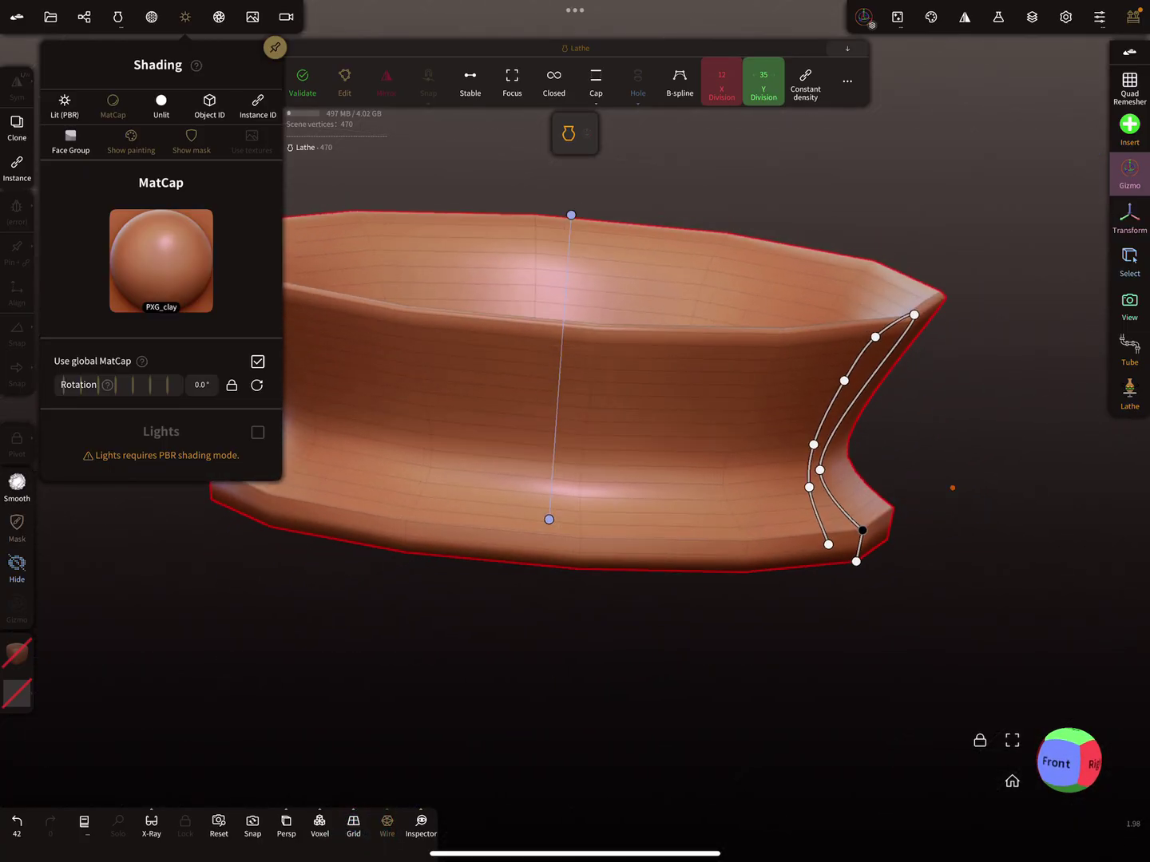
{"action": "mouse_move", "coordinate": [913, 370]}
{"action": "left_mouse_down"}
{"action": "mouse_move", "coordinate": [895, 478]}
{"action": "mouse_move", "coordinate": [948, 487]}
{"action": "mouse_move", "coordinate": [901, 506]}
{"action": "mouse_move", "coordinate": [886, 392]}
{"action": "left_mouse_up"}
{"action": "mouse_move", "coordinate": [990, 288]}
{"action": "left_mouse_down"}
{"action": "mouse_move", "coordinate": [1003, 347]}
{"action": "mouse_move", "coordinate": [959, 240]}
{"action": "left_mouse_up"}
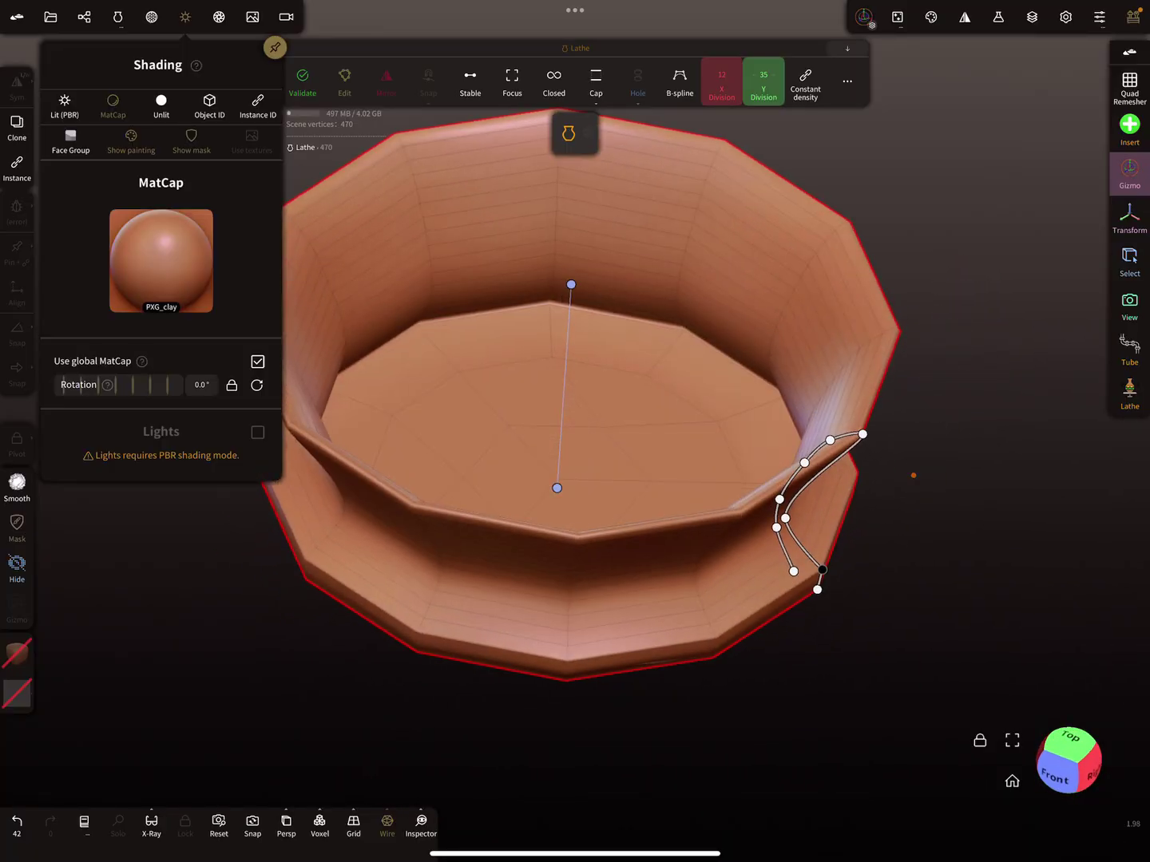